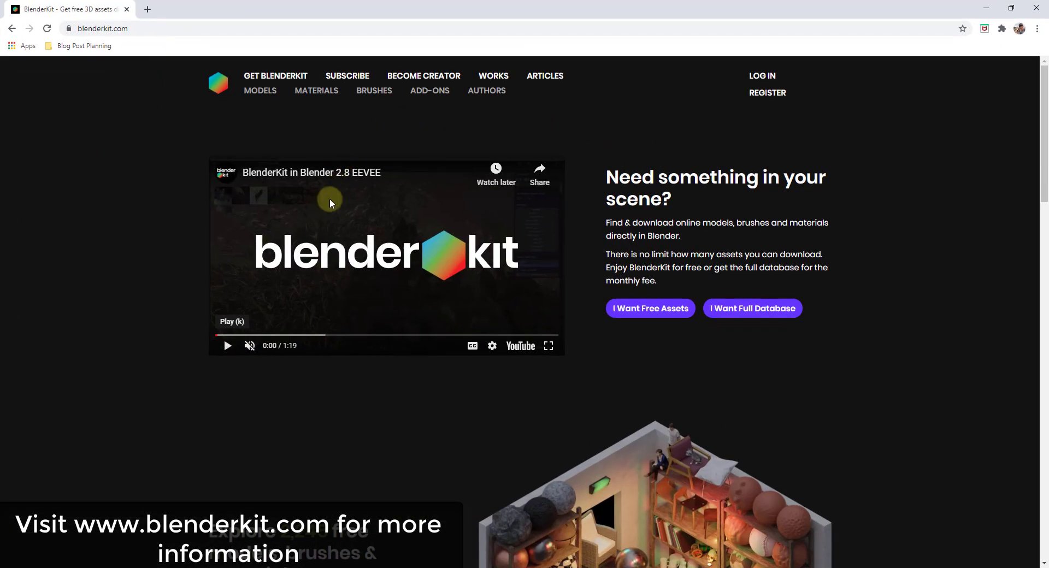
# Step: Scroll the BlenderKit homepage and open the MODELS gallery listing 2619 models
pyautogui.scroll(-4, 497, 317)
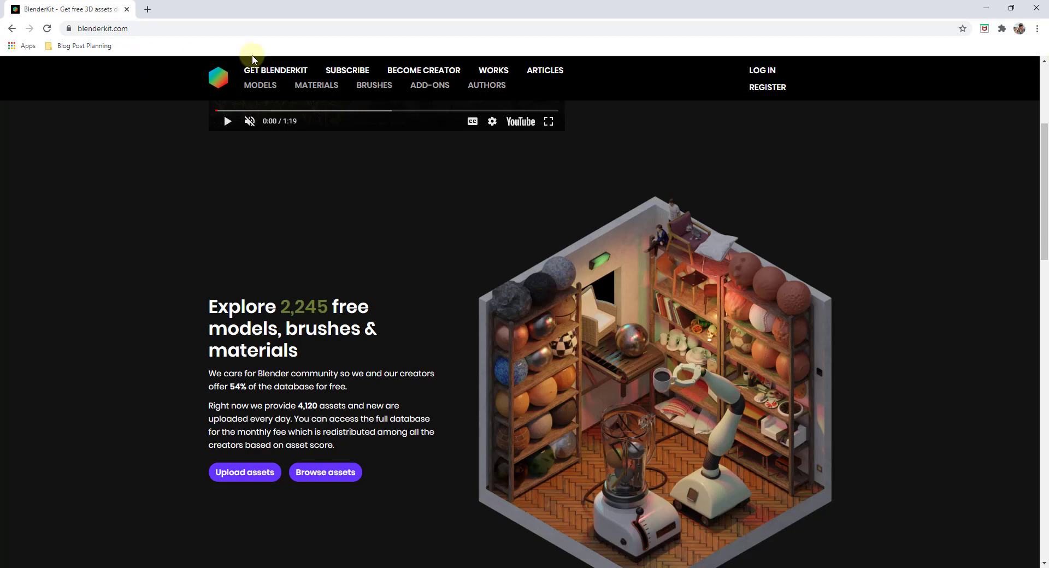
pyautogui.click(279, 90)
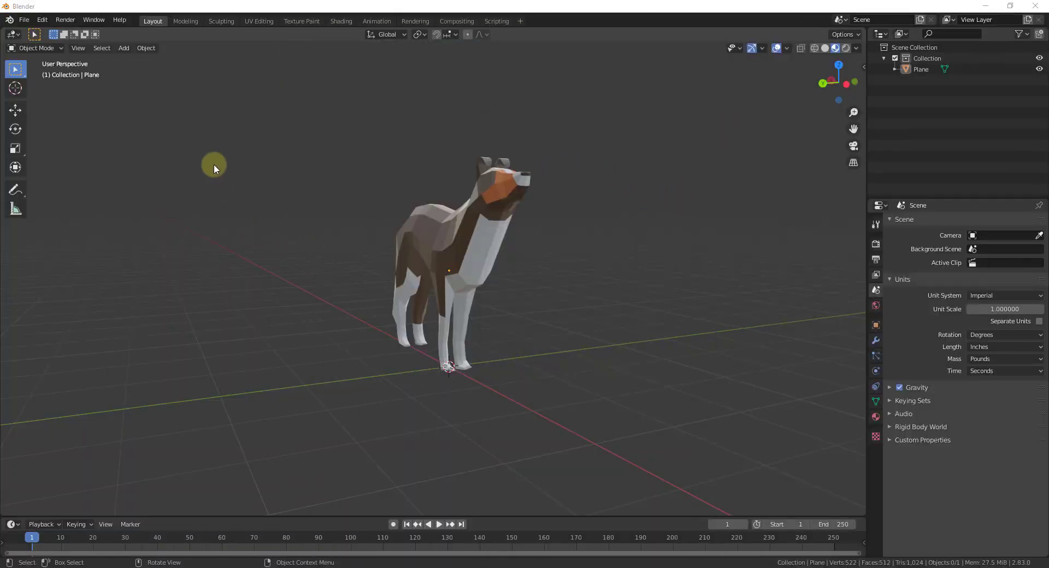
# Step: Enable the BlenderKit Online Asset Library add-on in Preferences and expand its settings
pyautogui.click(42, 20)
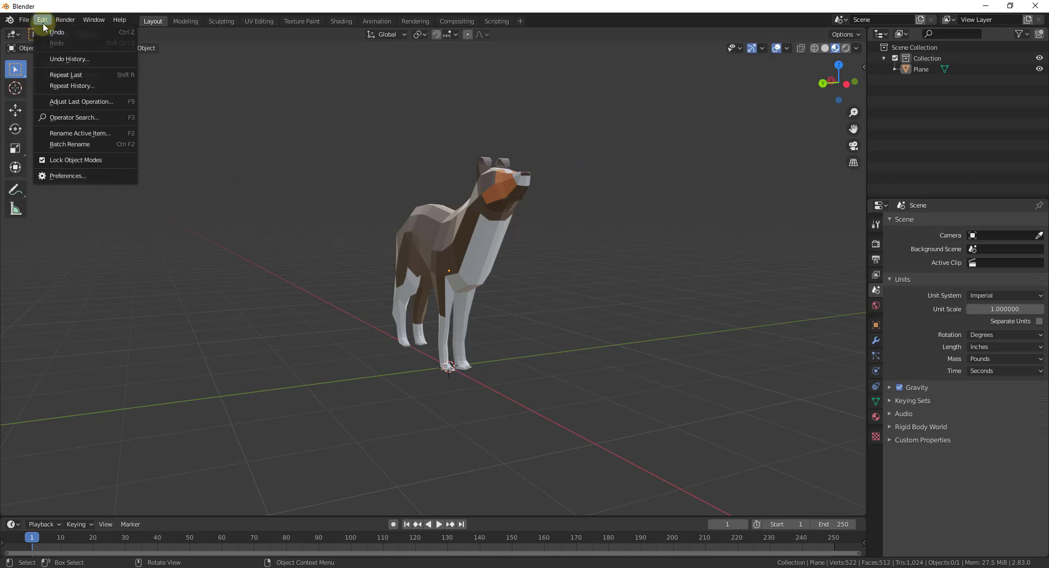
pyautogui.click(91, 177)
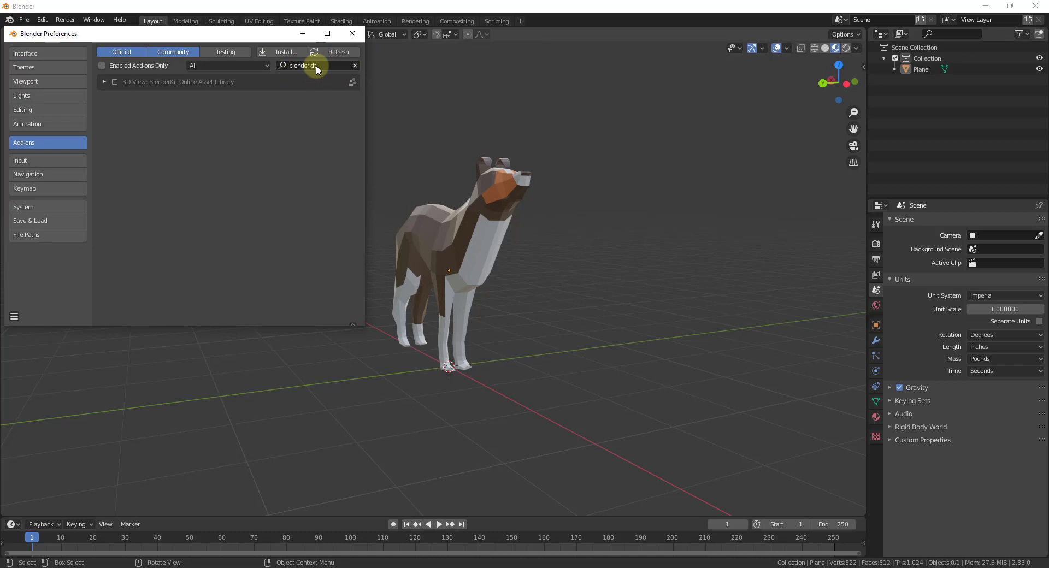
pyautogui.click(116, 82)
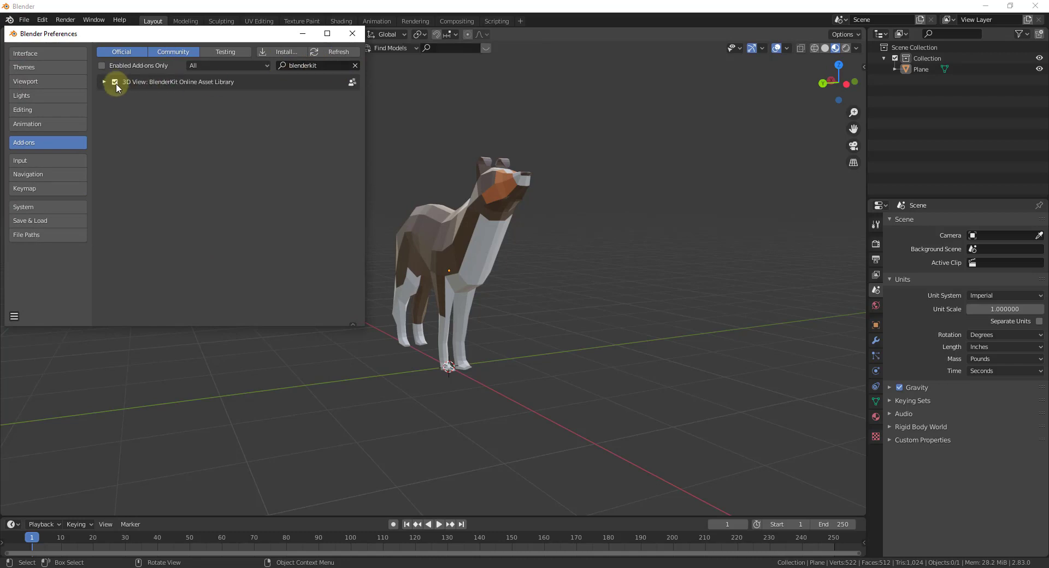
pyautogui.click(103, 82)
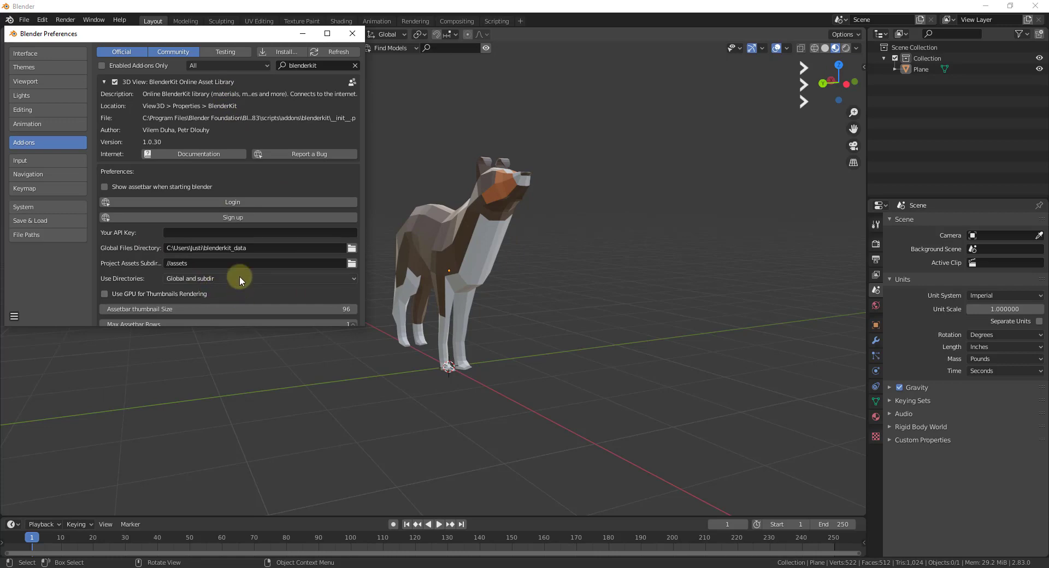
# Step: Close Preferences and orbit the viewport slightly around the dog
pyautogui.click(353, 35)
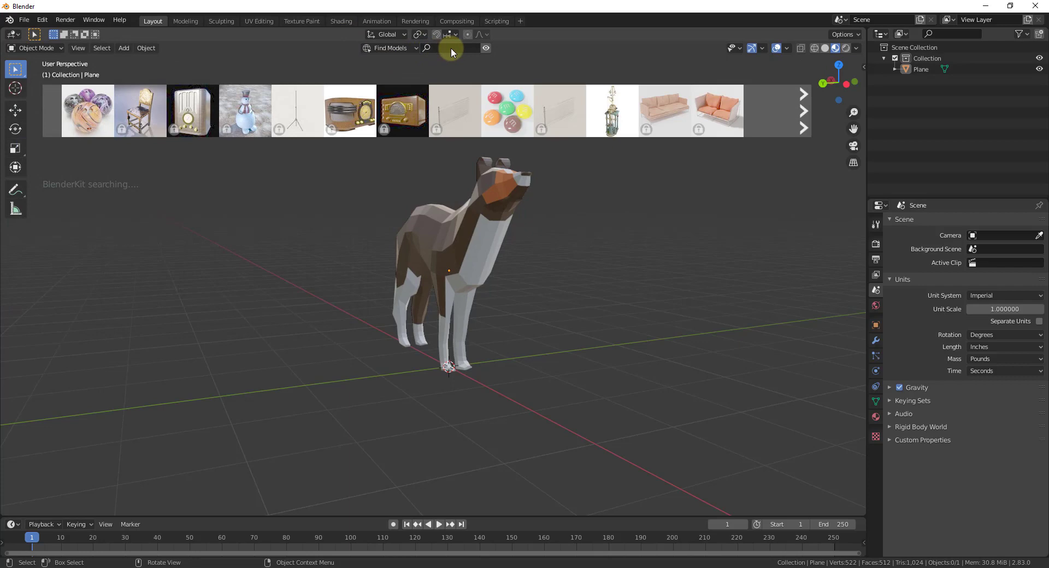
pyautogui.moveTo(541, 96)
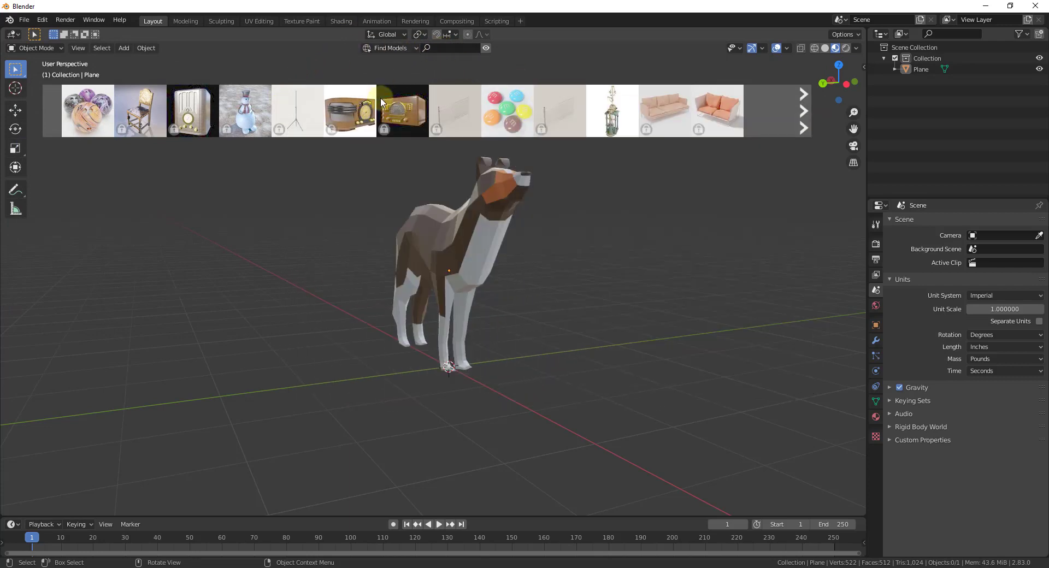
pyautogui.moveTo(631, 229); pyautogui.dragTo(569, 298, button='middle')
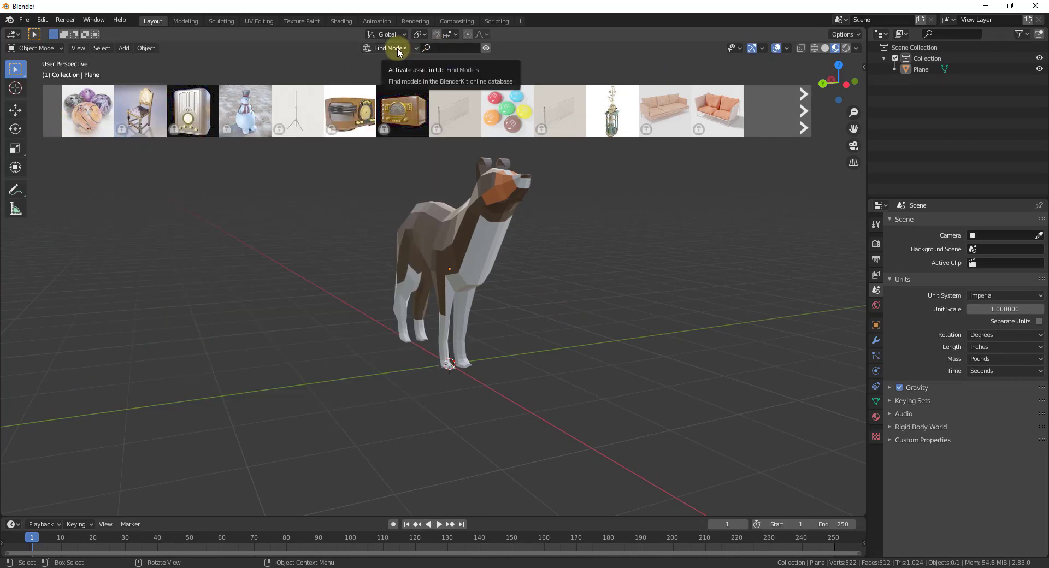
# Step: Search BlenderKit models for 'chair' and preview several chair results
pyautogui.click(446, 48)
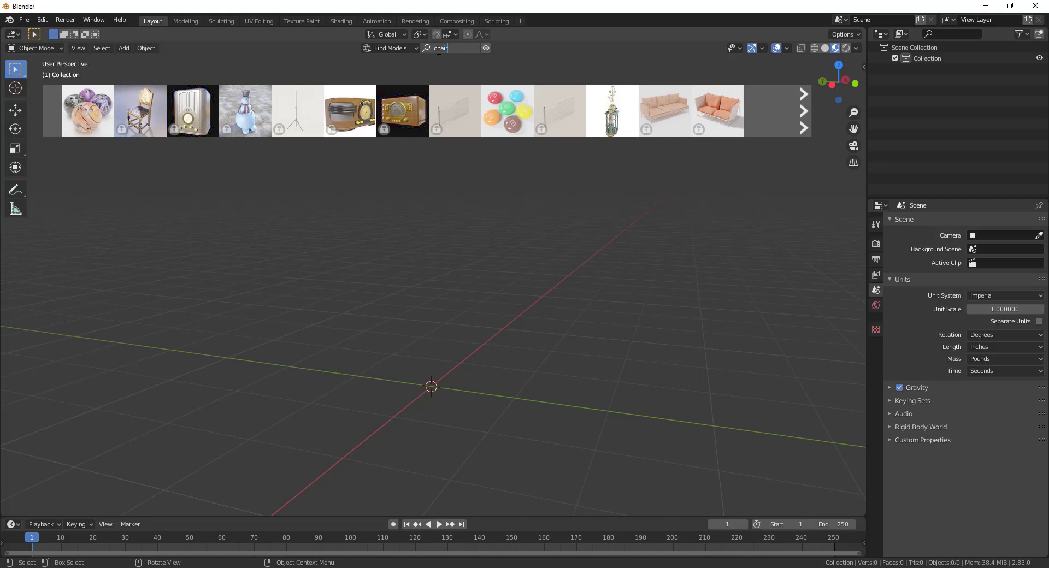
pyautogui.press('Return')
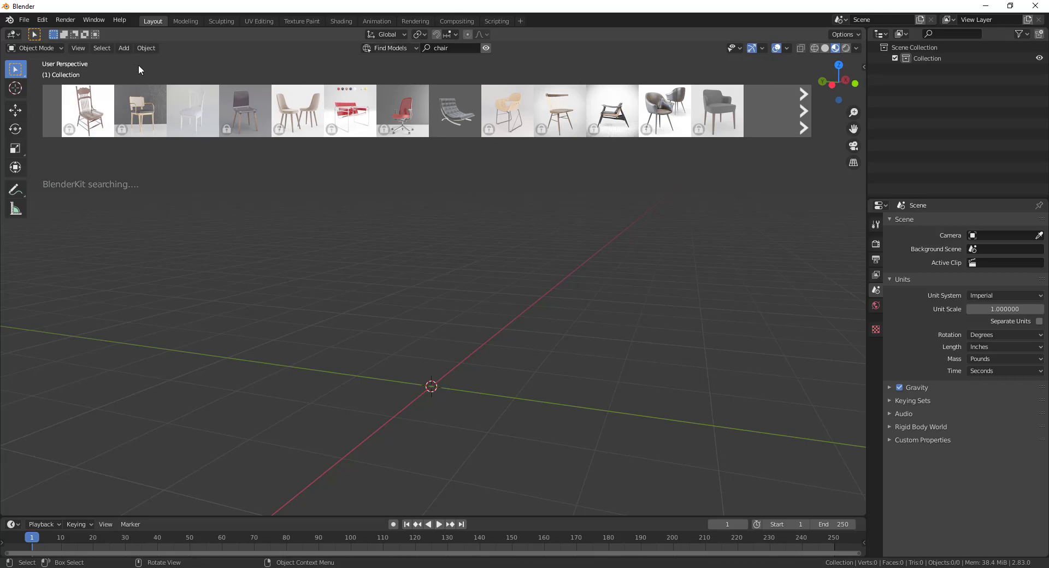
pyautogui.moveTo(102, 121)
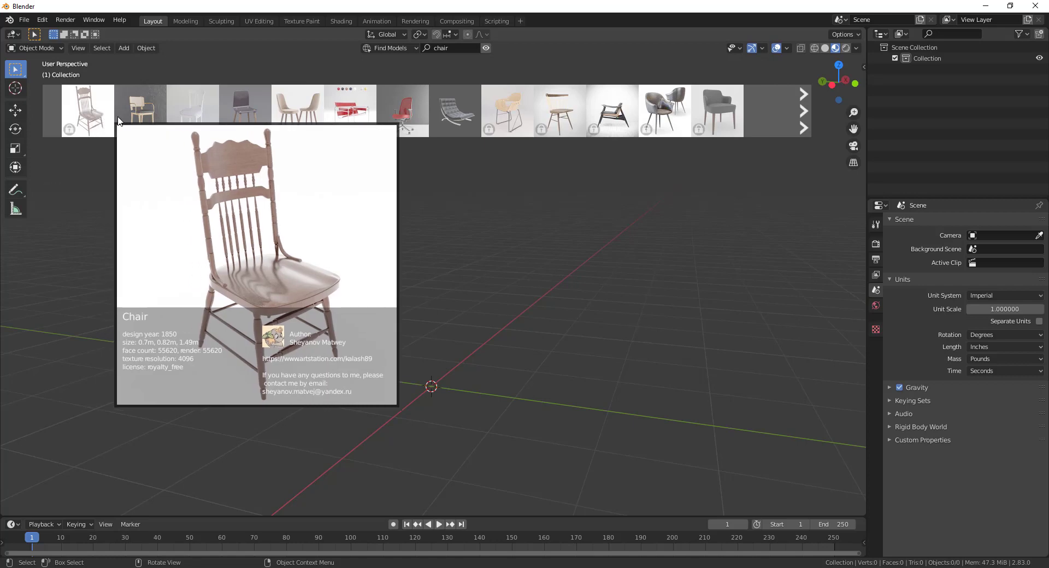
pyautogui.moveTo(143, 120)
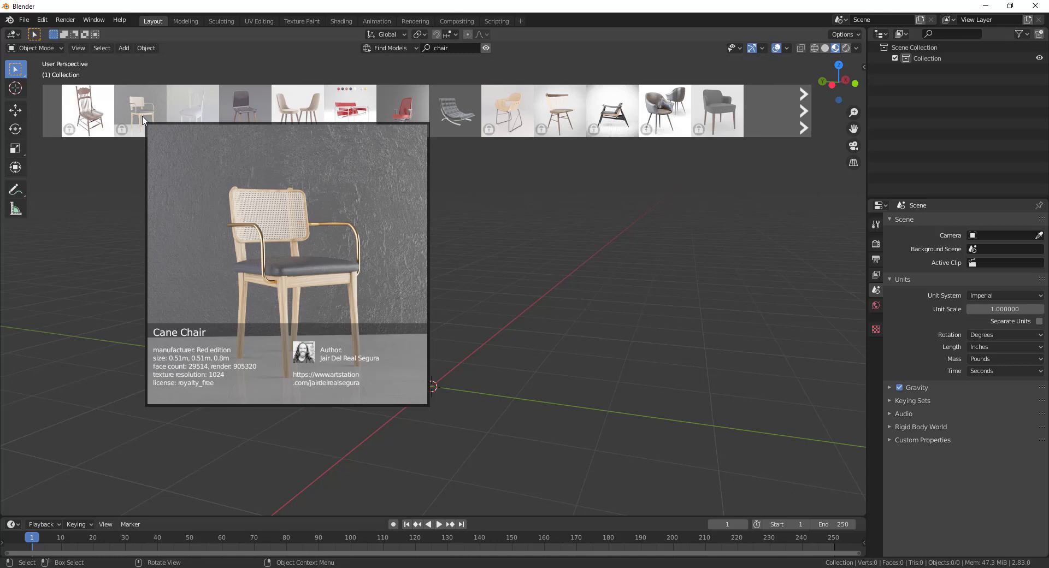
pyautogui.moveTo(199, 117)
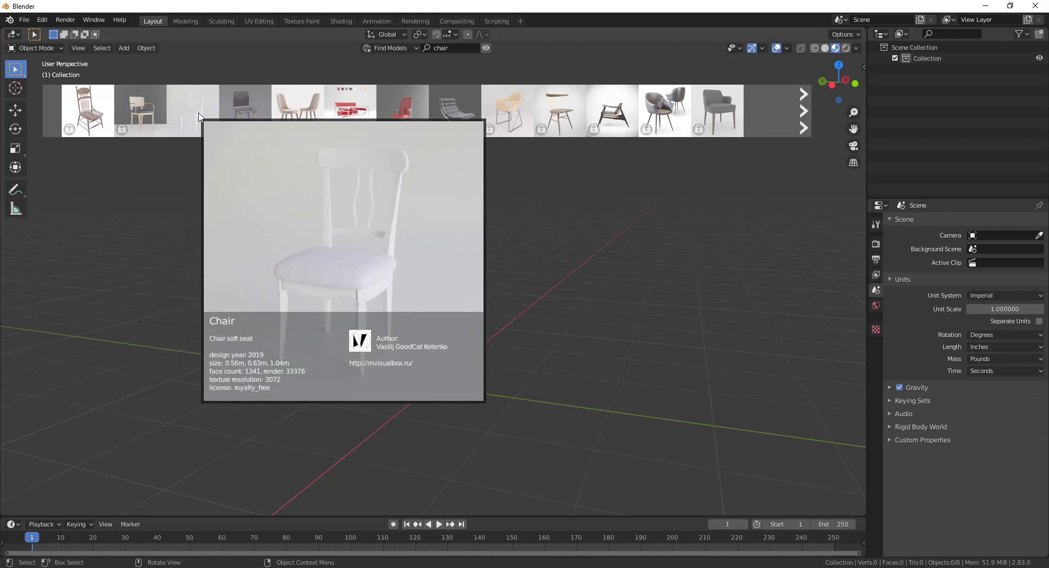
# Step: Add the white Chair model and move it back along the Y axis
pyautogui.click(200, 116)
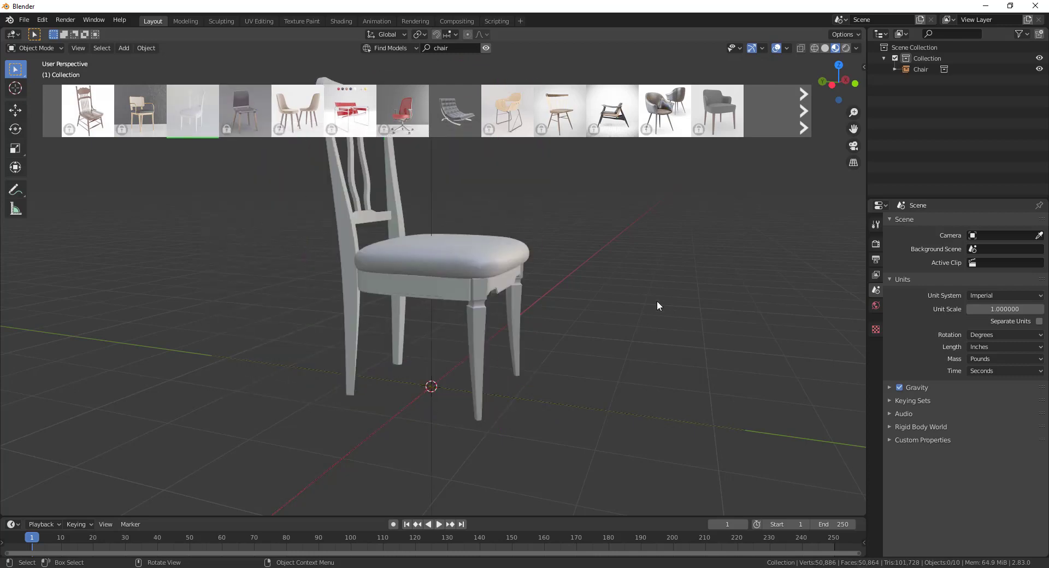
pyautogui.scroll(-3, 493, 367)
pyautogui.moveTo(534, 327); pyautogui.dragTo(50, 324, button='middle')
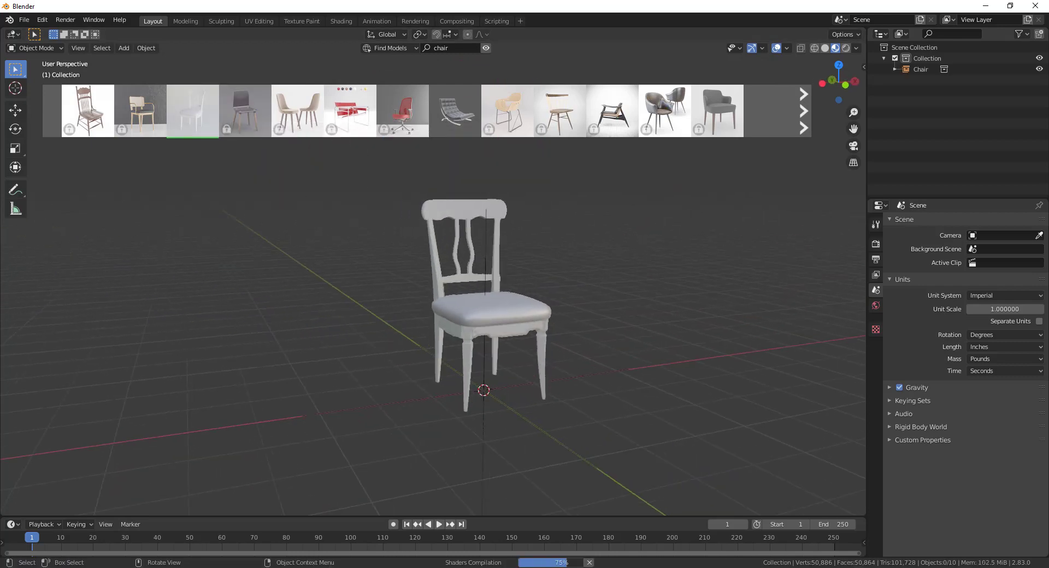
pyautogui.scroll(5, 494, 312)
pyautogui.moveTo(552, 322); pyautogui.dragTo(543, 379, button='middle')
pyautogui.scroll(-4, 538, 361)
pyautogui.click(527, 336)
pyautogui.press('g')
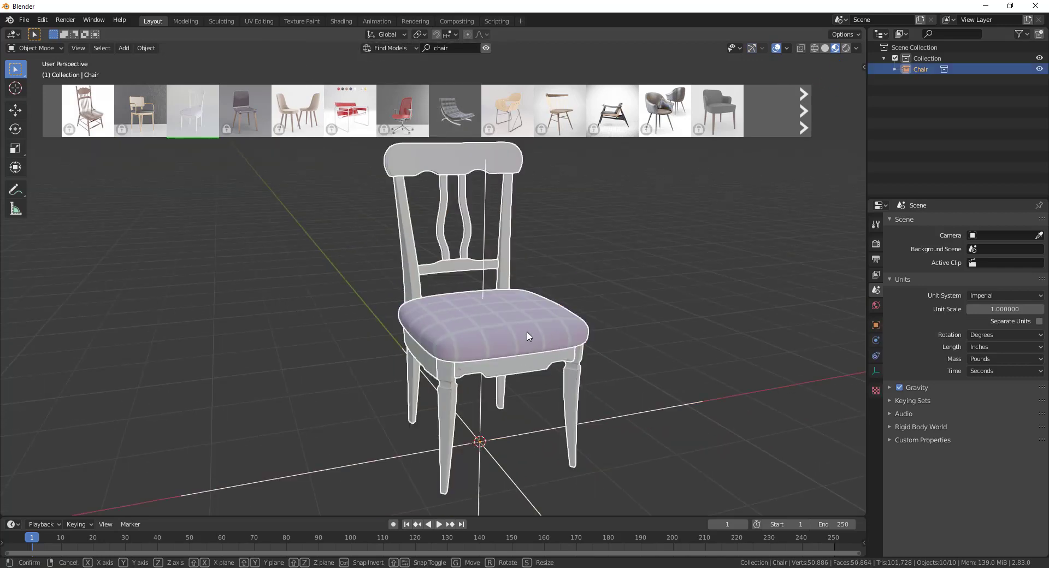
pyautogui.press('y')
pyautogui.click(361, 210)
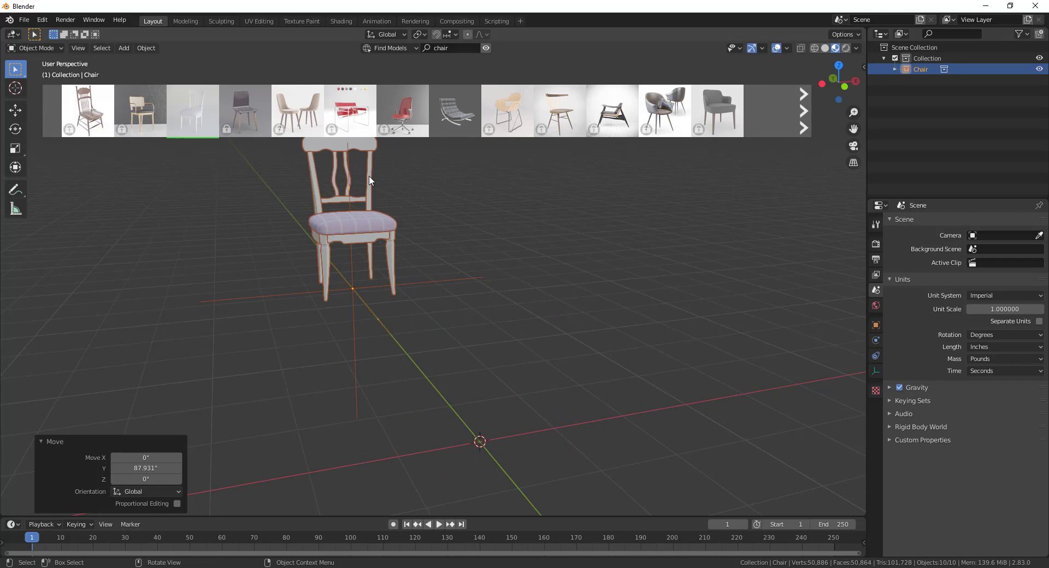
# Step: Drag in the black Leather Chair and rotate it about -87° around Z
pyautogui.moveTo(453, 114)
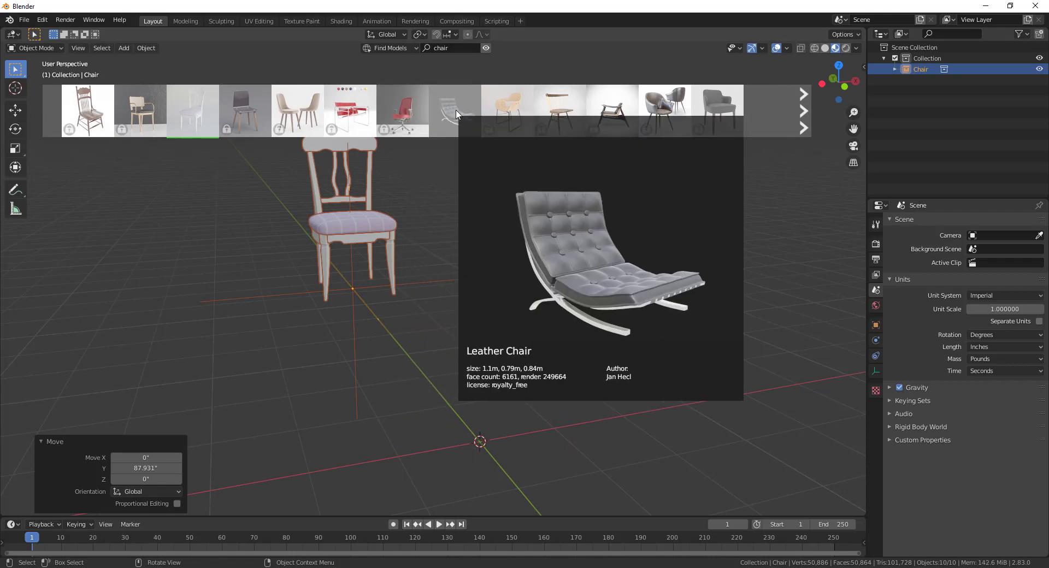
pyautogui.moveTo(456, 114); pyautogui.dragTo(582, 236)
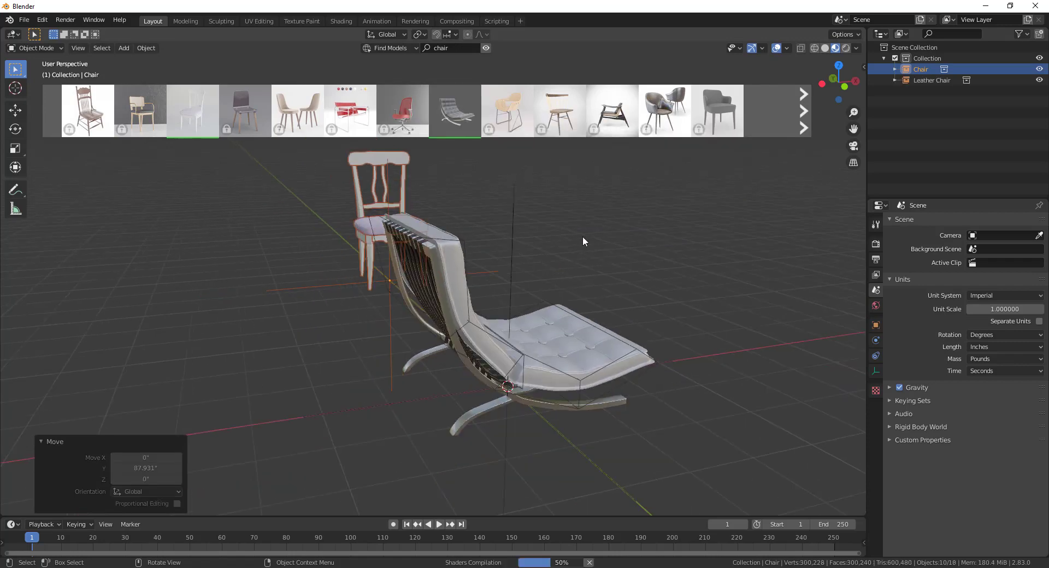
pyautogui.click(588, 350)
pyautogui.press('g')
pyautogui.press('r')
pyautogui.press('z')
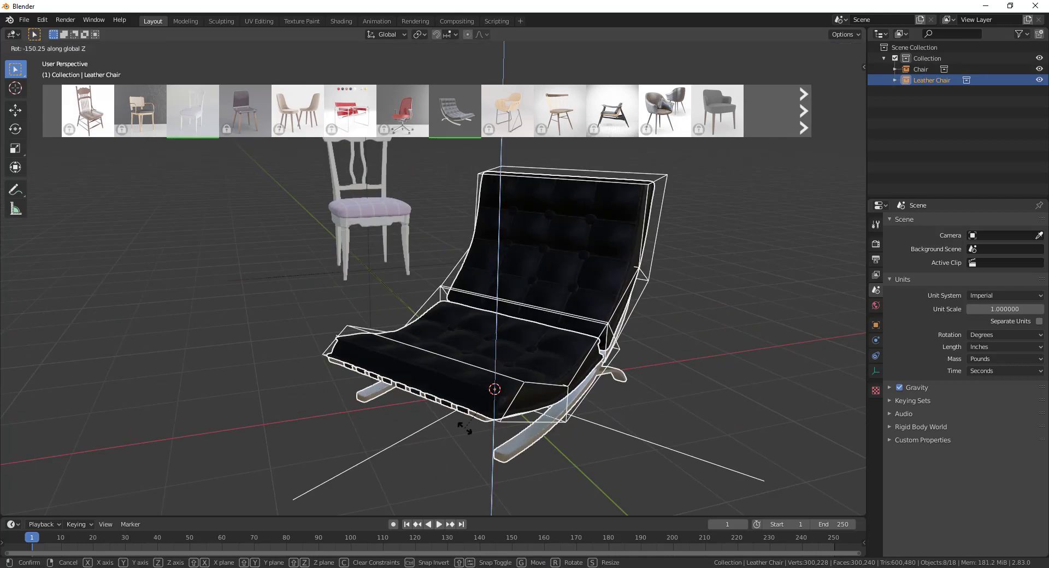
pyautogui.click(512, 426)
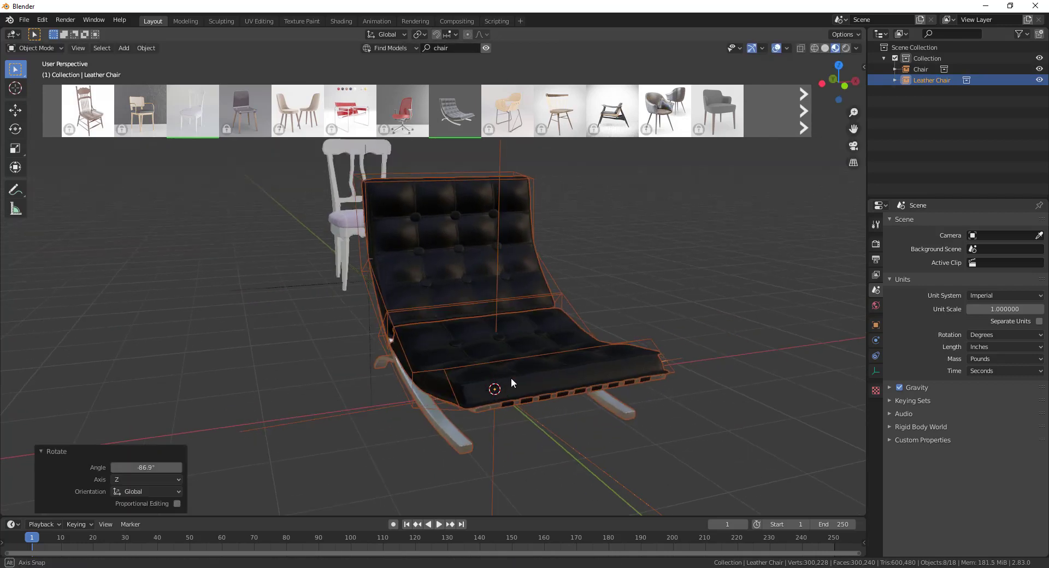
pyautogui.moveTo(574, 273); pyautogui.dragTo(546, 383, button='middle')
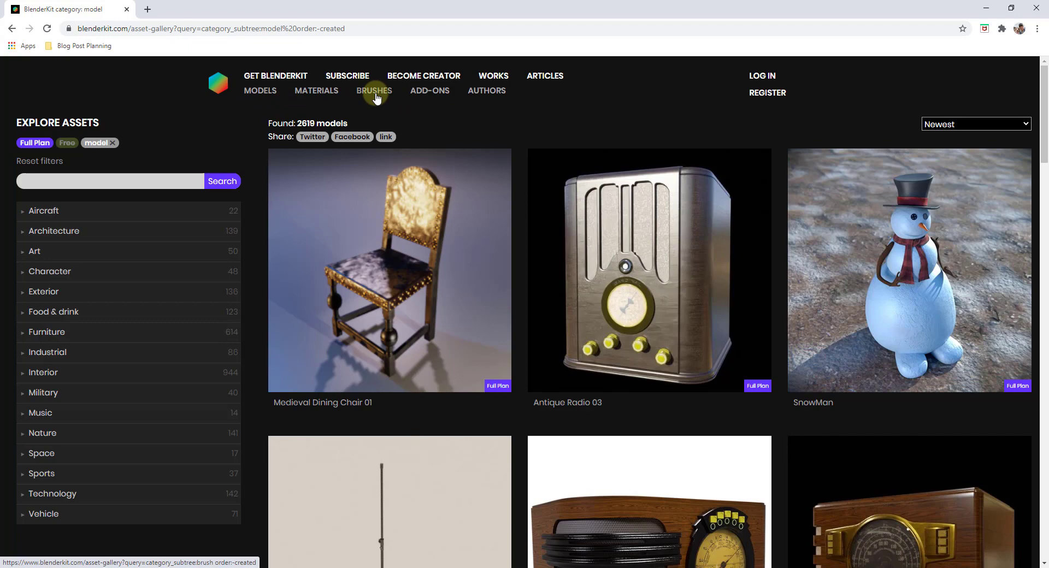
pyautogui.scroll(-6, 526, 295)
pyautogui.scroll(-10, 526, 295)
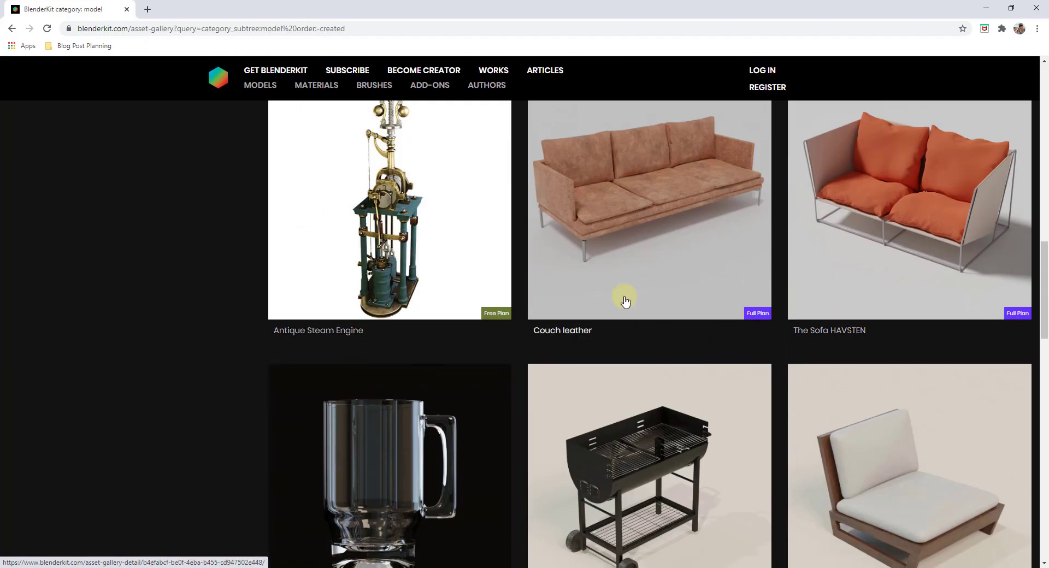
pyautogui.scroll(7, 661, 274)
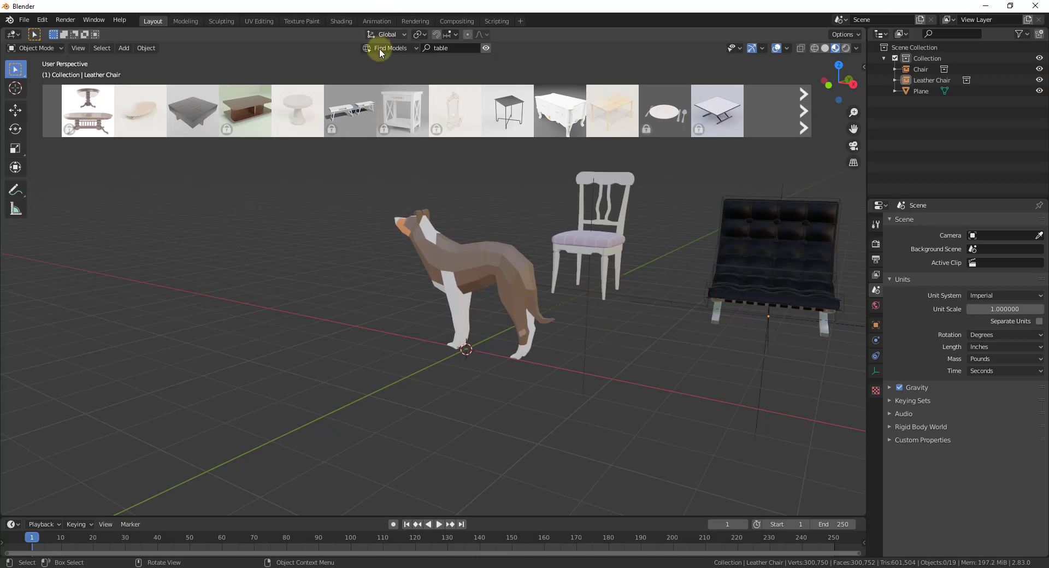
# Step: Add Plane.001 and scale it 11.501 times into a floor under the chairs and dog
pyautogui.click(386, 48)
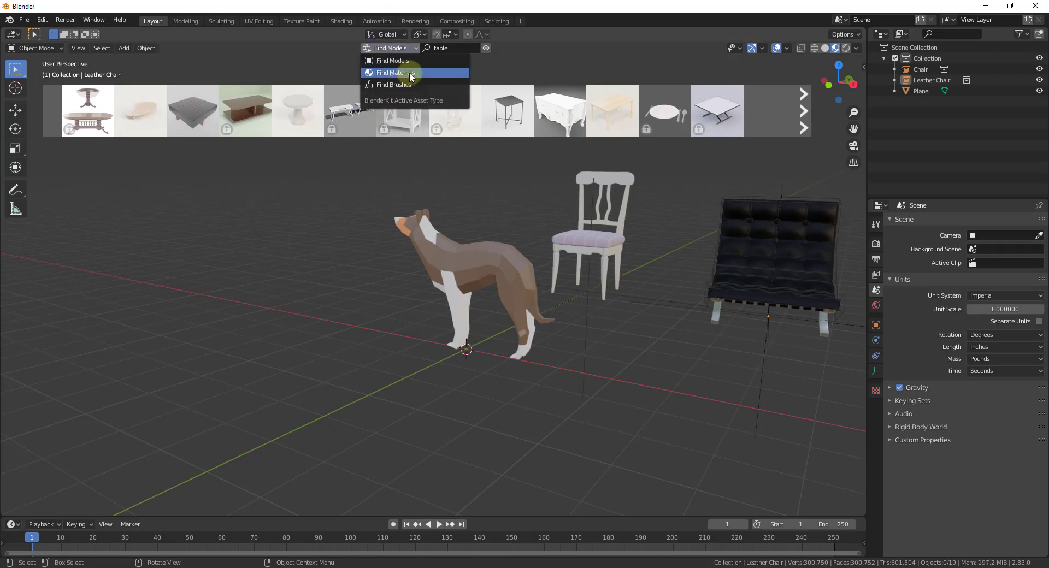
pyautogui.hotkey('shift', 'a')
pyautogui.moveTo(630, 356)
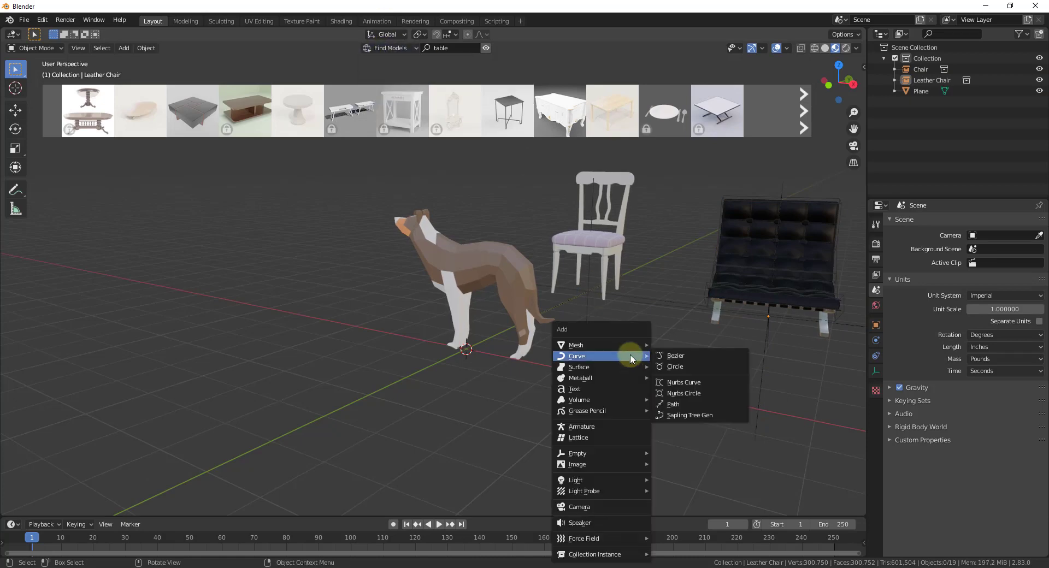
pyautogui.click(663, 75)
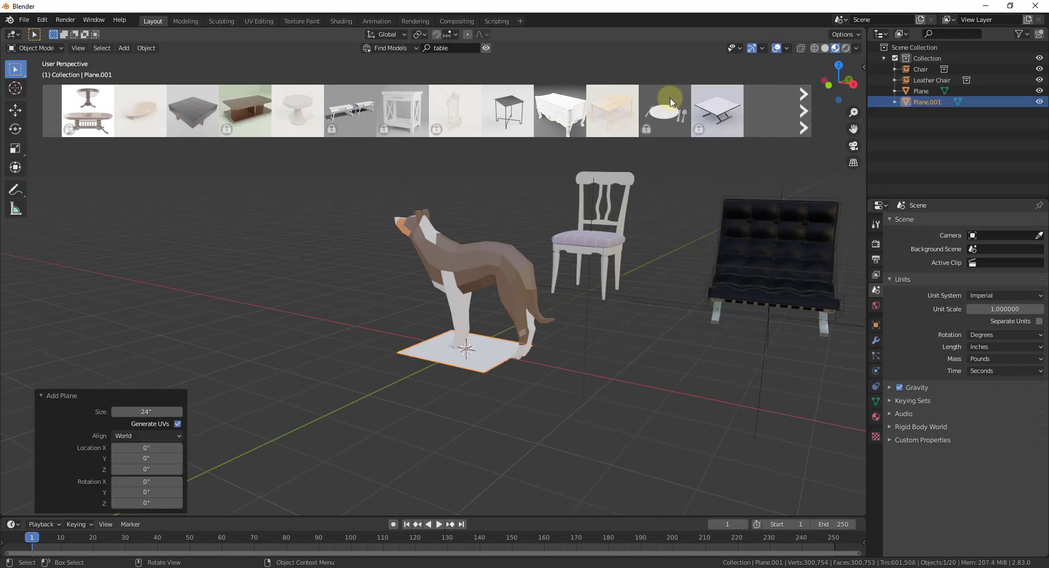
pyautogui.press('s')
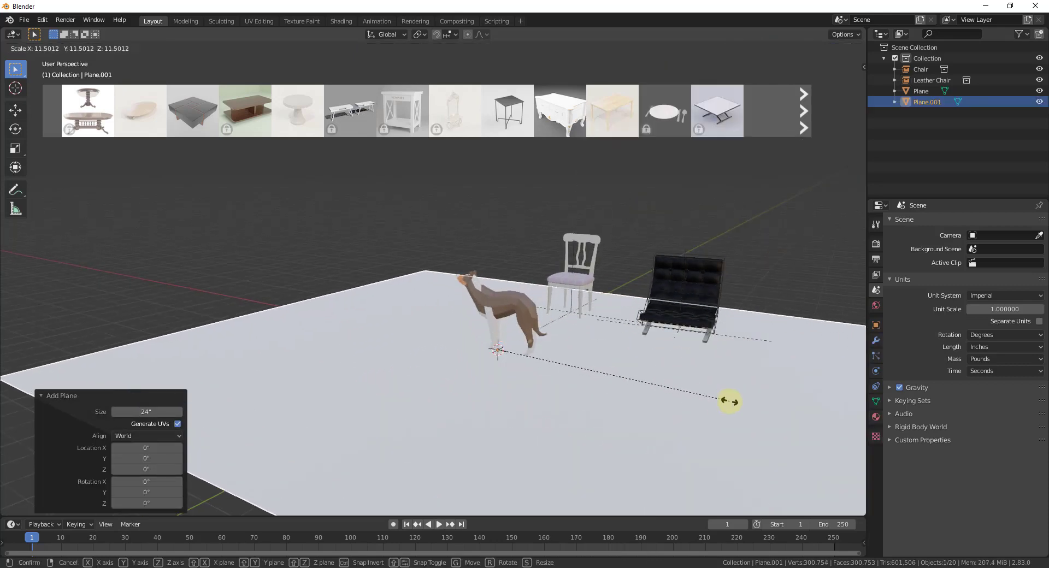
pyautogui.click(730, 402)
pyautogui.scroll(-2, 623, 345)
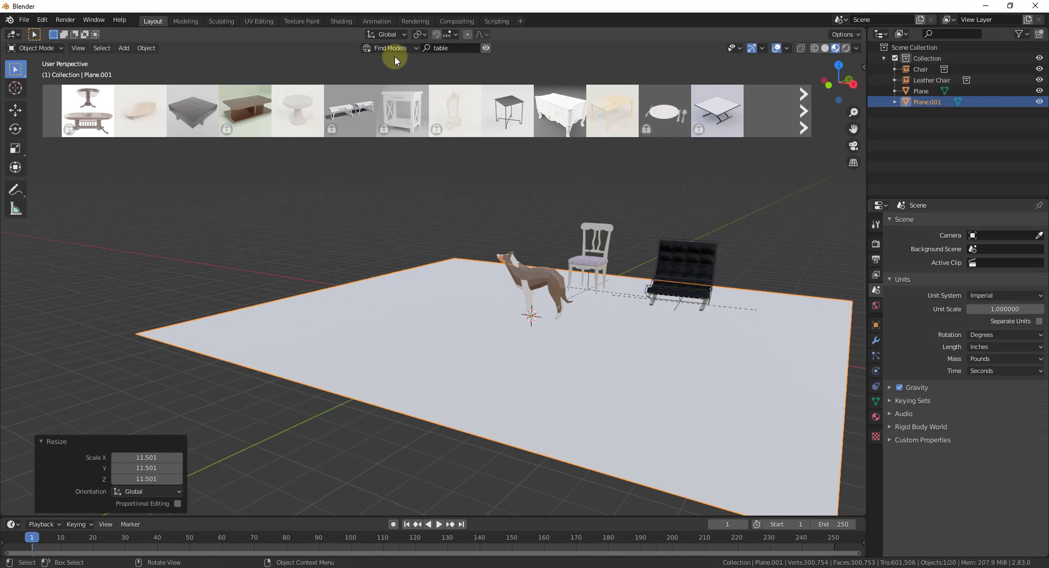
# Step: Switch the BlenderKit search to materials and search for 'wood floor'
pyautogui.click(394, 48)
pyautogui.click(395, 71)
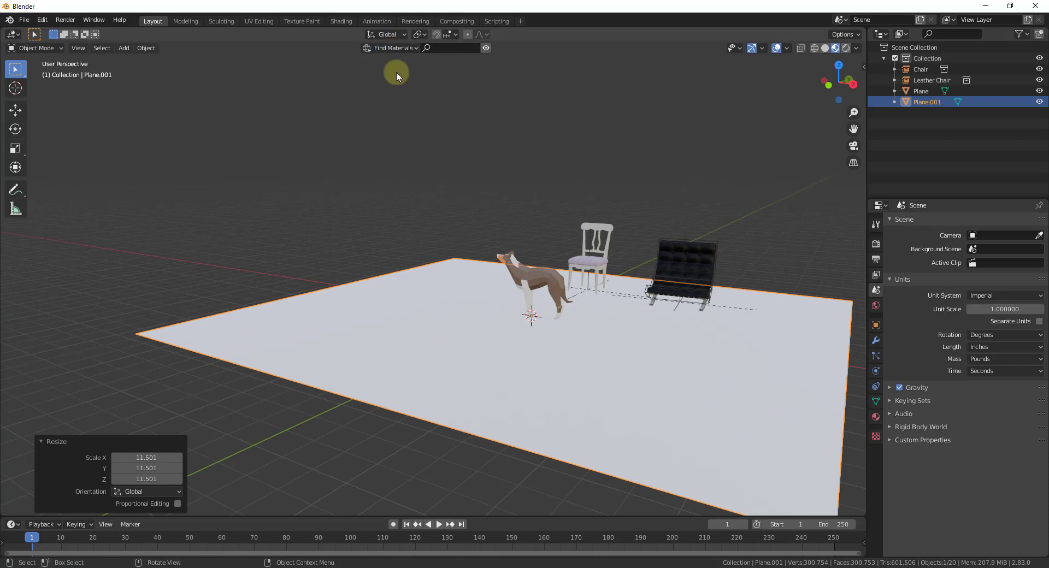
pyautogui.click(442, 49)
pyautogui.write('wood')
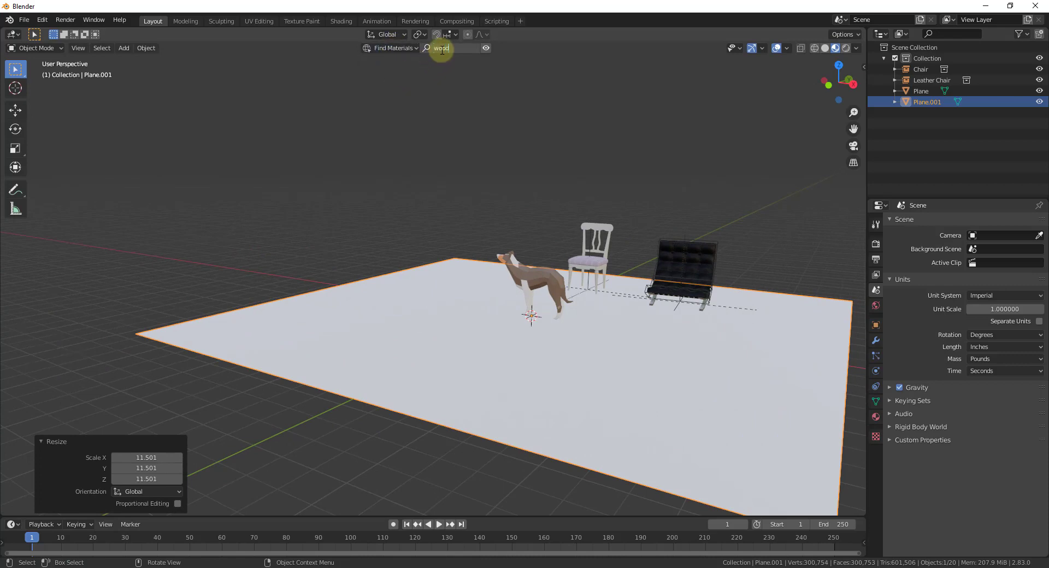
pyautogui.write(' floor')
pyautogui.press('Return')
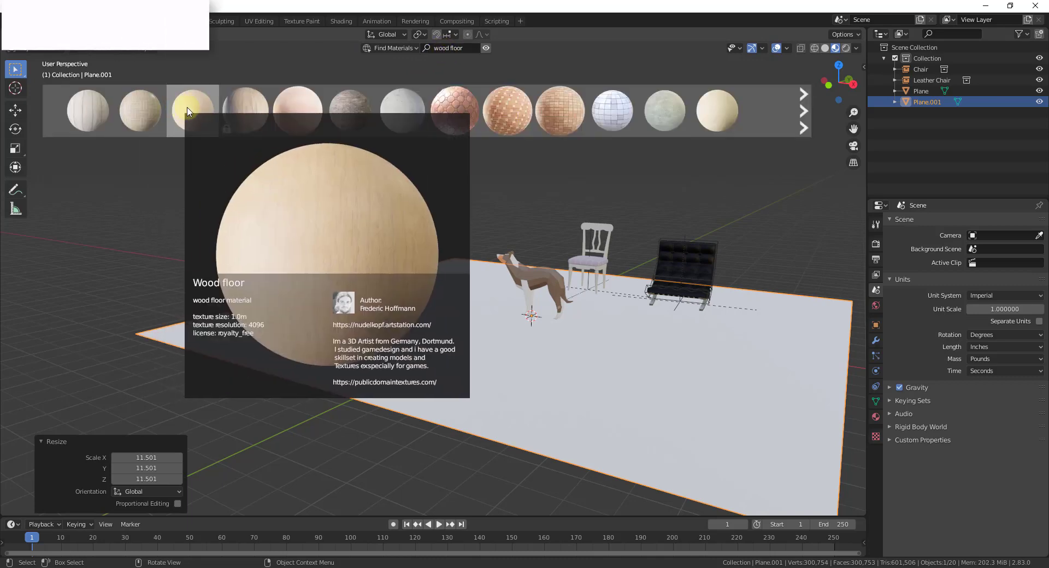
# Step: Apply the Wood board floor material to Plane.001
pyautogui.moveTo(191, 111)
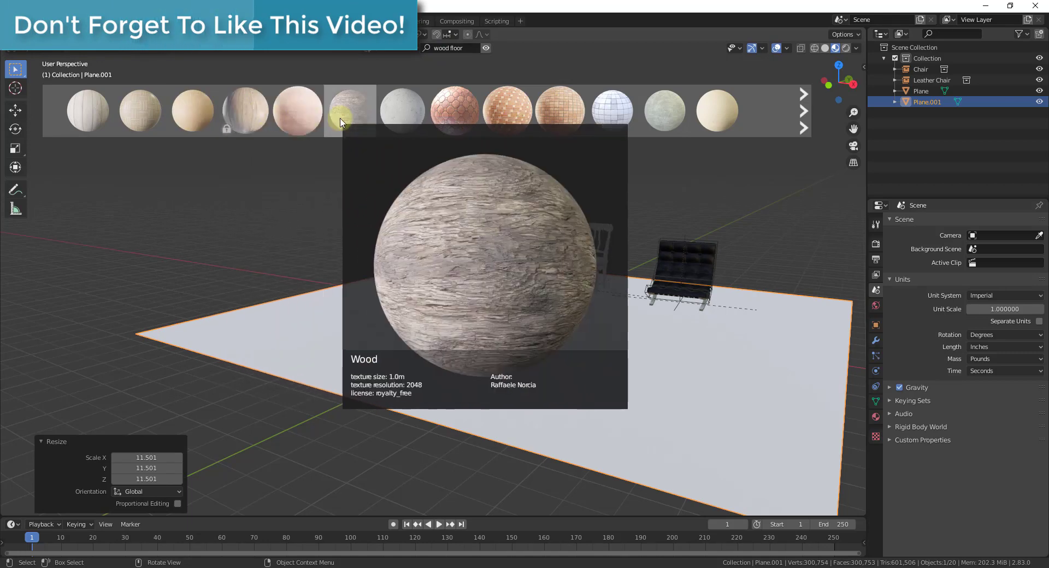
pyautogui.moveTo(300, 121)
pyautogui.moveTo(90, 116)
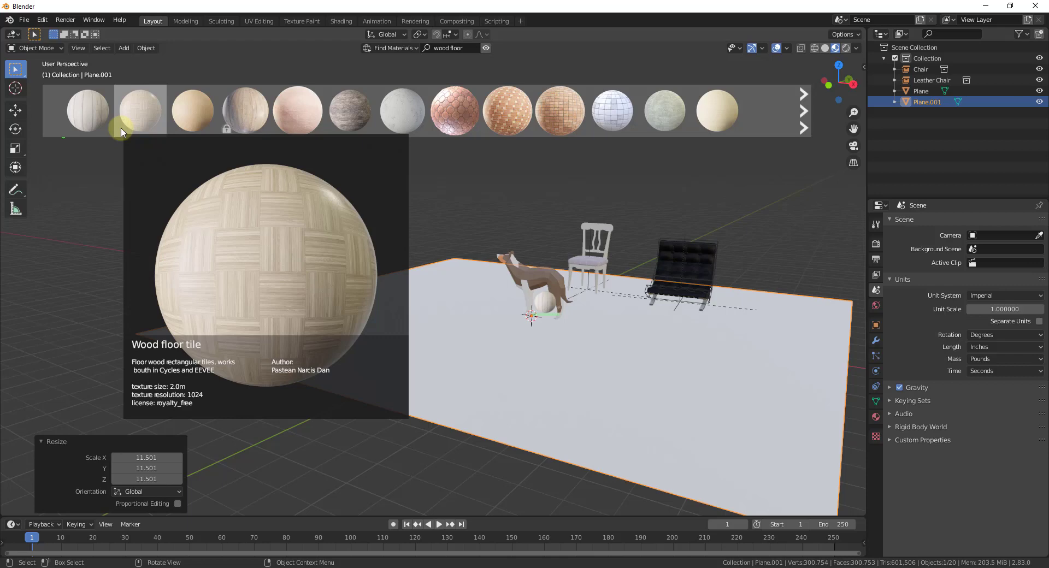
pyautogui.click(91, 123)
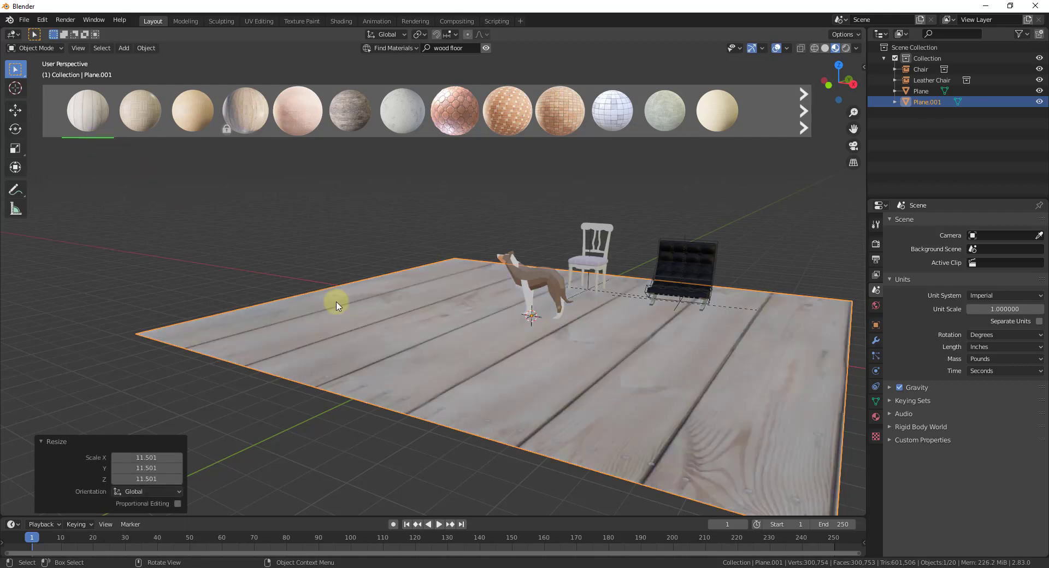
pyautogui.scroll(-2, 544, 449)
pyautogui.scroll(-2, 595, 345)
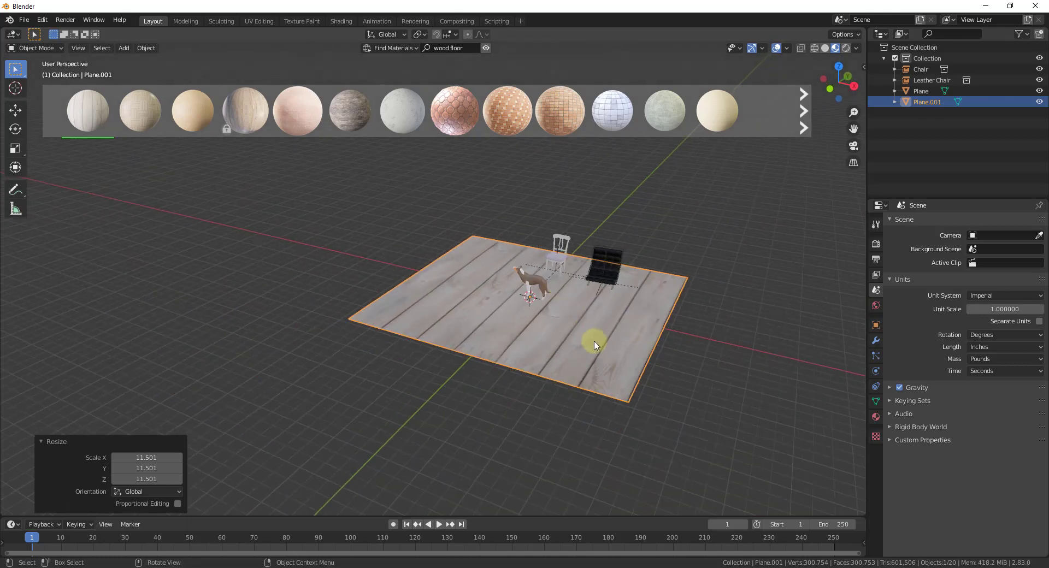
pyautogui.scroll(3, 563, 319)
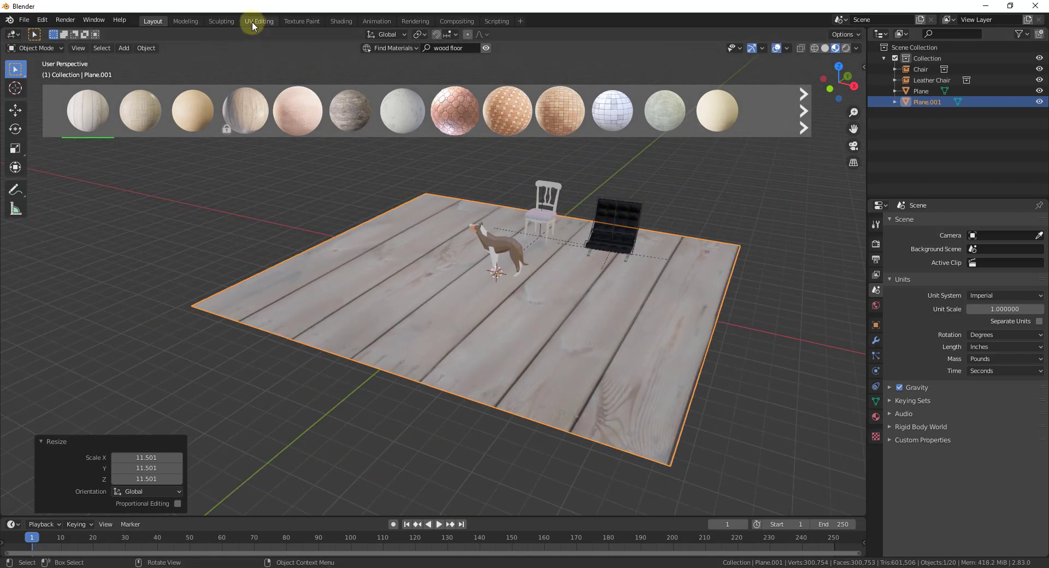
# Step: Look at the floor in the UV Editing workspace
pyautogui.click(253, 21)
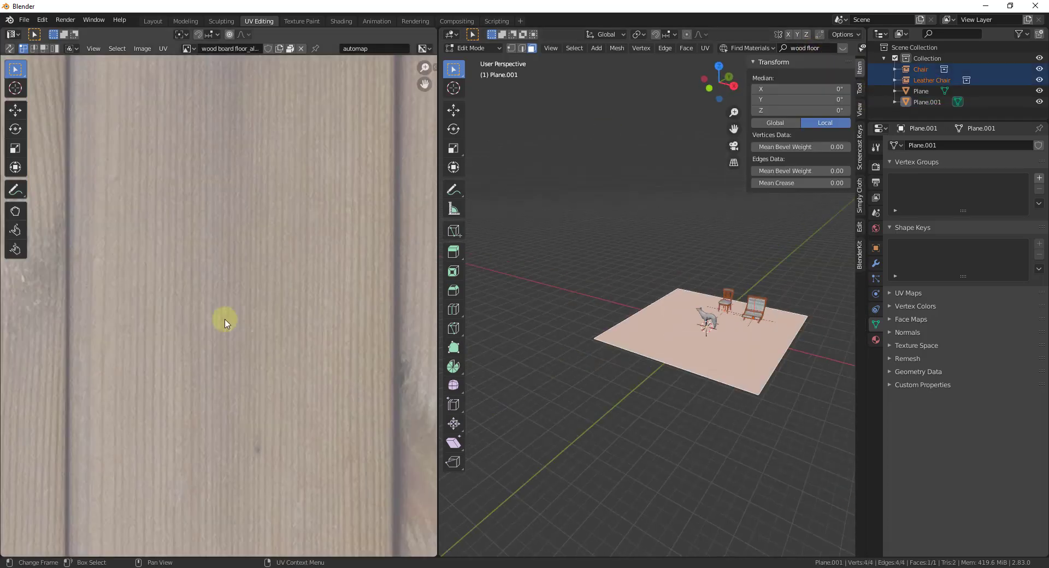
pyautogui.scroll(-5, 225, 324)
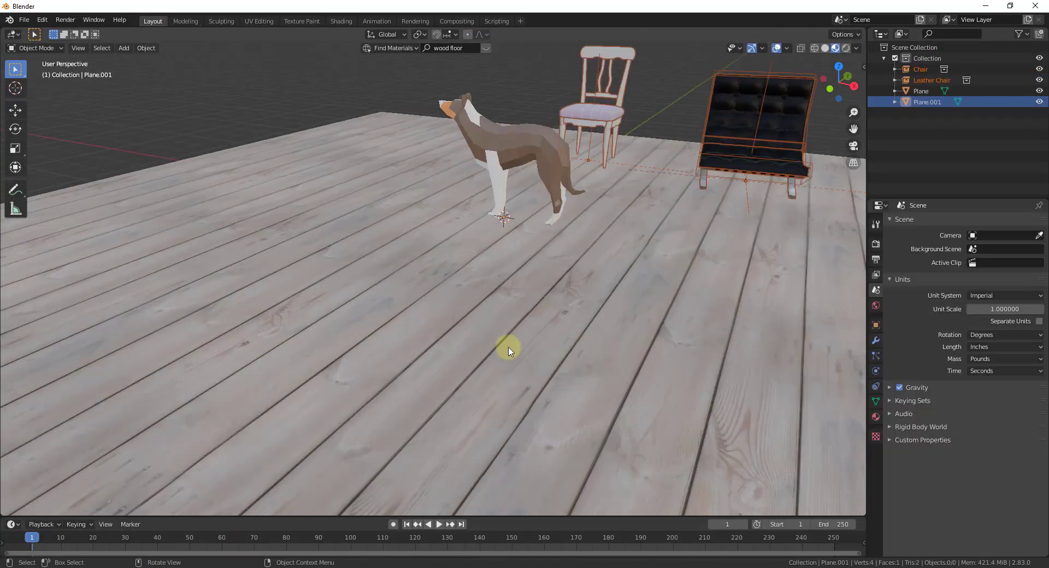
pyautogui.scroll(3, 506, 346)
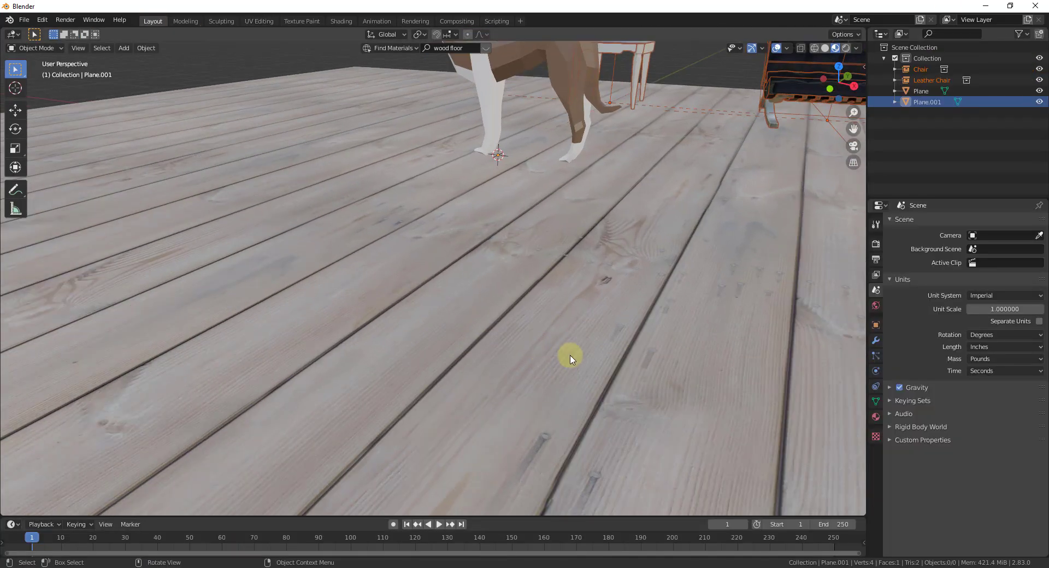
pyautogui.scroll(-6, 569, 359)
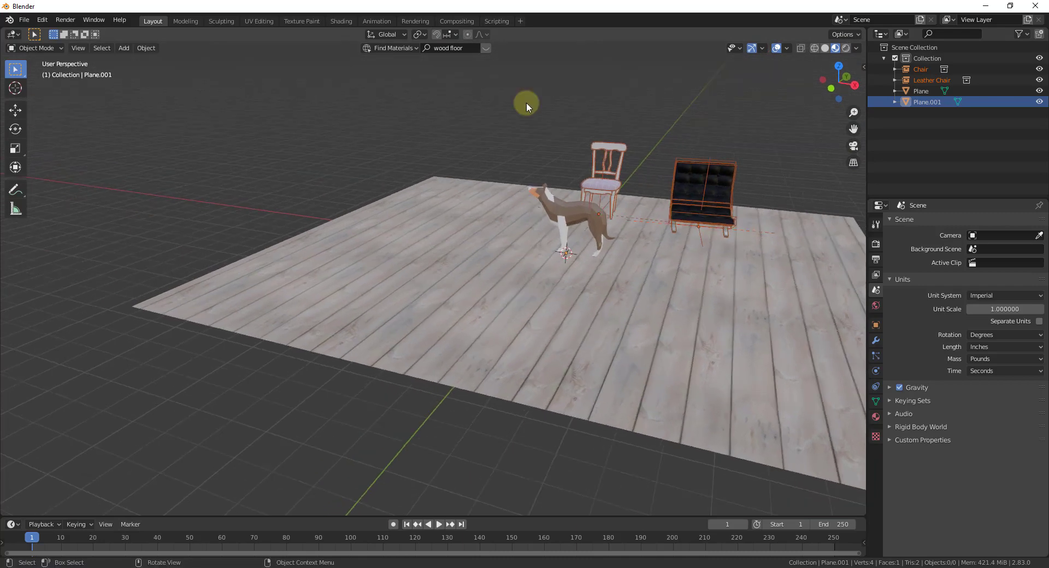
# Step: In the Shading workspace, pan across the wood floor's texture, Normal Map and Principled BSDF nodes
pyautogui.click(341, 21)
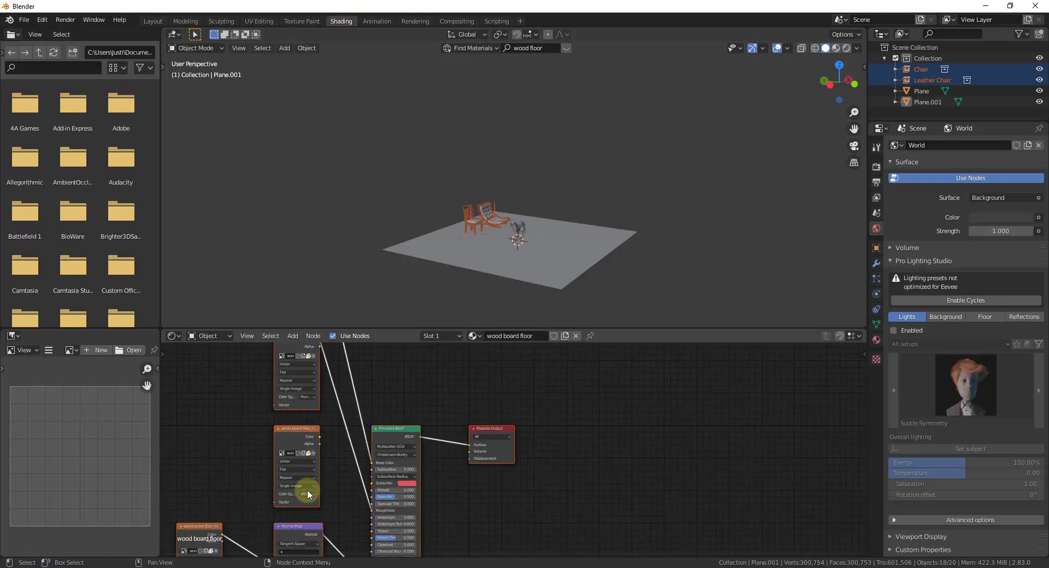
pyautogui.moveTo(309, 494); pyautogui.dragTo(422, 382, button='middle')
pyautogui.scroll(-2, 463, 471)
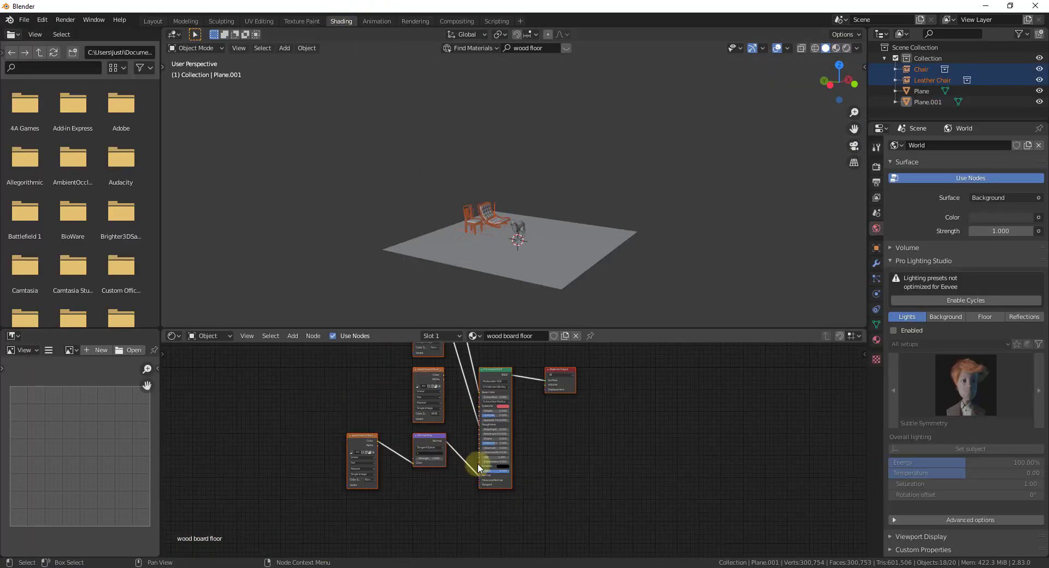
pyautogui.scroll(3, 498, 380)
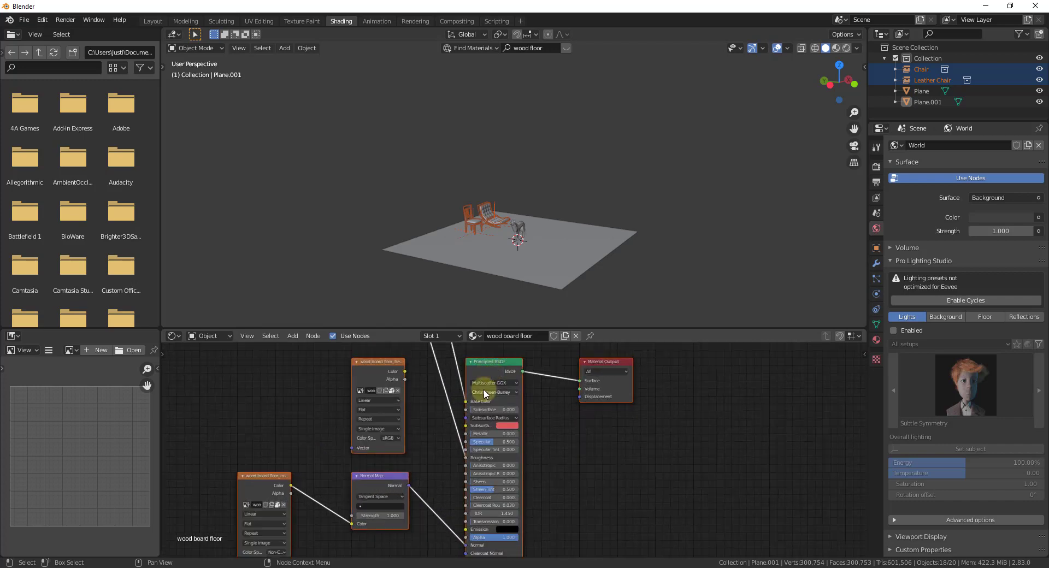
pyautogui.moveTo(429, 381); pyautogui.dragTo(459, 493, button='middle')
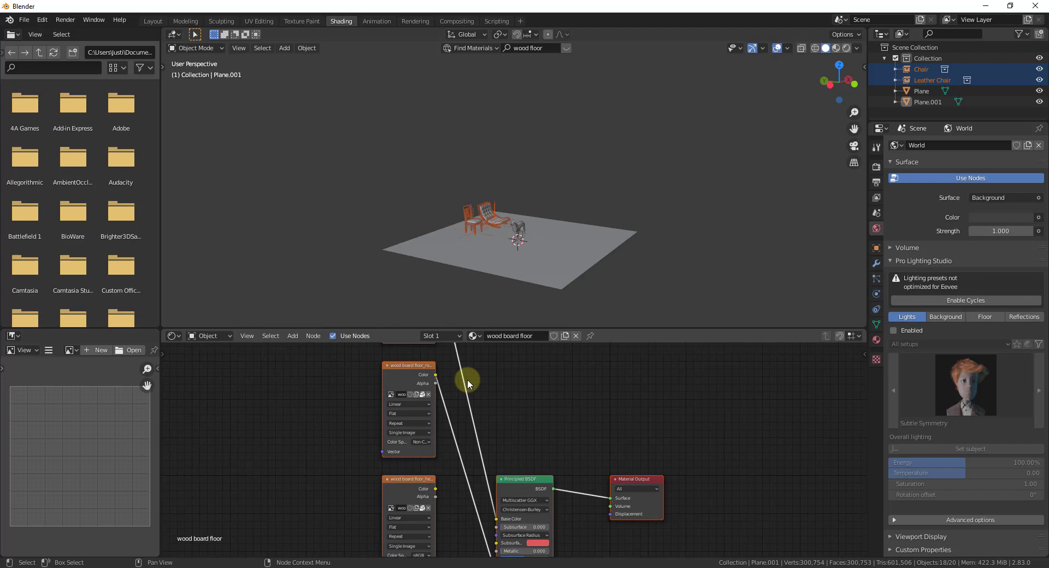
pyautogui.moveTo(467, 379); pyautogui.dragTo(500, 481, button='middle')
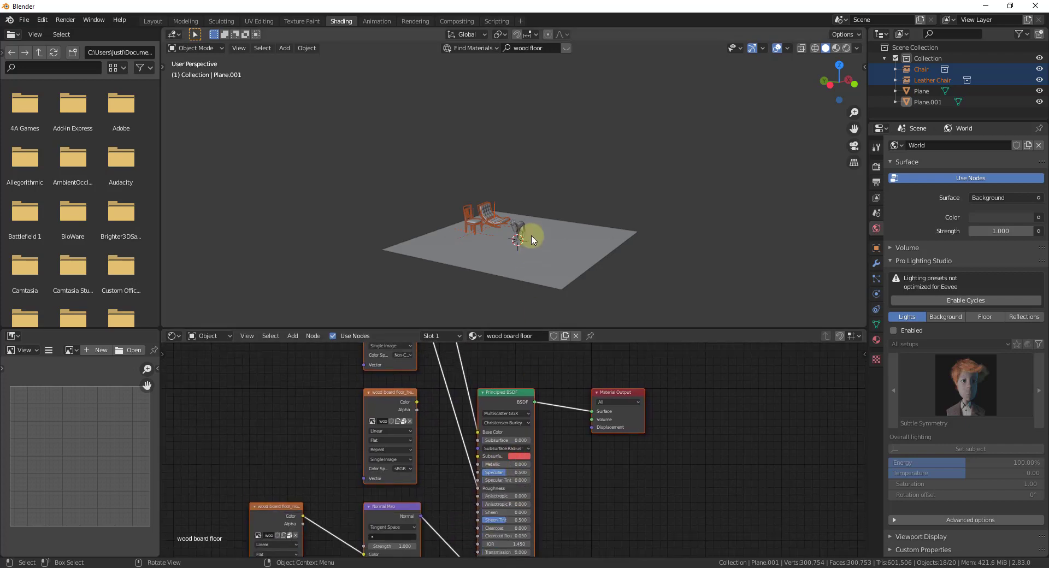
# Step: Switch the viewport to Material Preview and orbit around the textured scene
pyautogui.click(836, 48)
pyautogui.scroll(5, 516, 279)
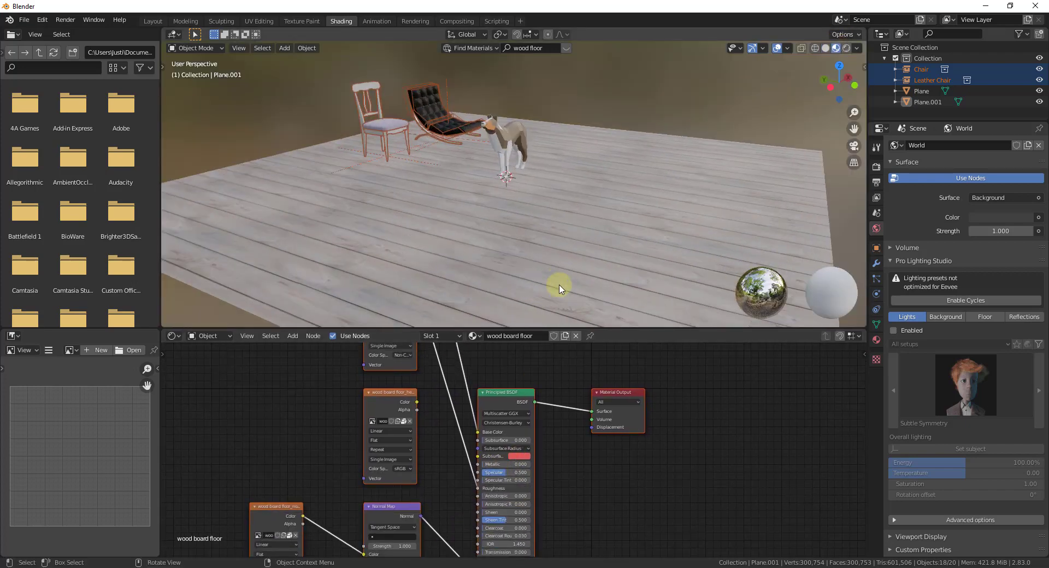
pyautogui.moveTo(632, 231); pyautogui.dragTo(549, 230, button='middle')
pyautogui.scroll(-4, 514, 174)
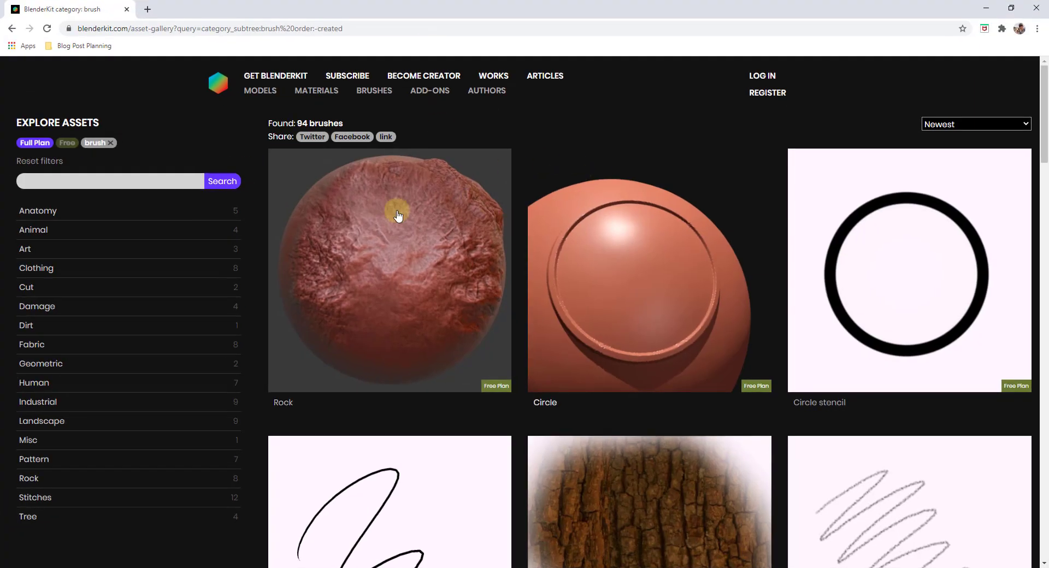
# Step: Scroll through the BlenderKit brush gallery in the browser
pyautogui.scroll(-2, 733, 350)
pyautogui.scroll(-10, 734, 349)
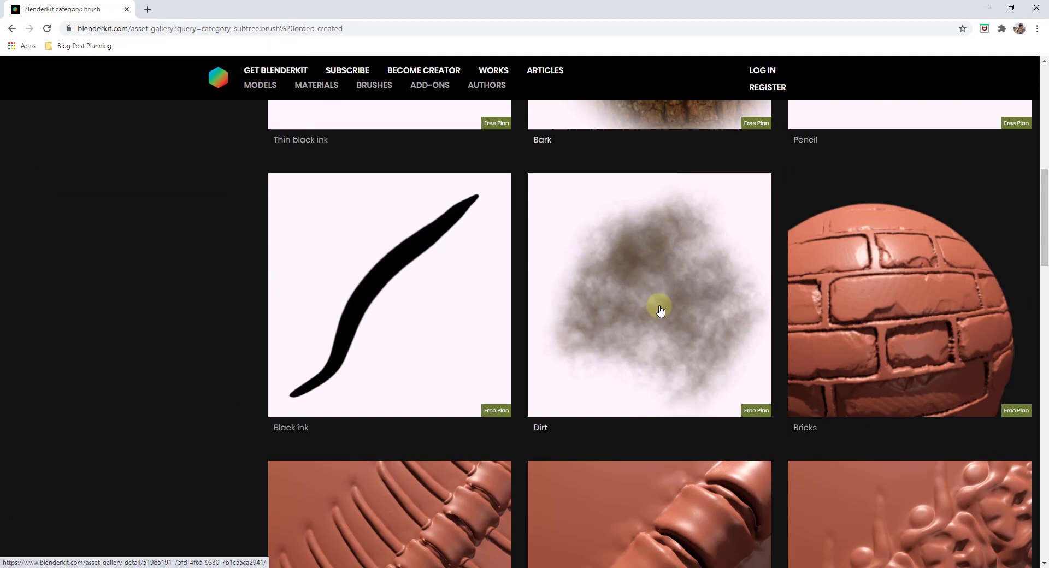
pyautogui.scroll(-3, 907, 263)
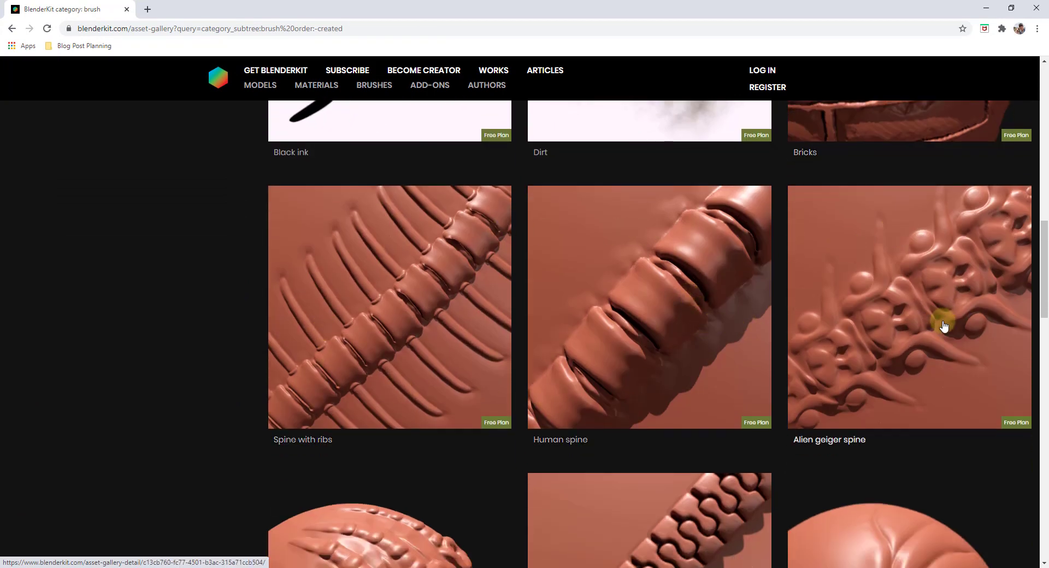
pyautogui.scroll(-4, 944, 326)
pyautogui.scroll(-2, 944, 322)
pyautogui.scroll(6, 945, 307)
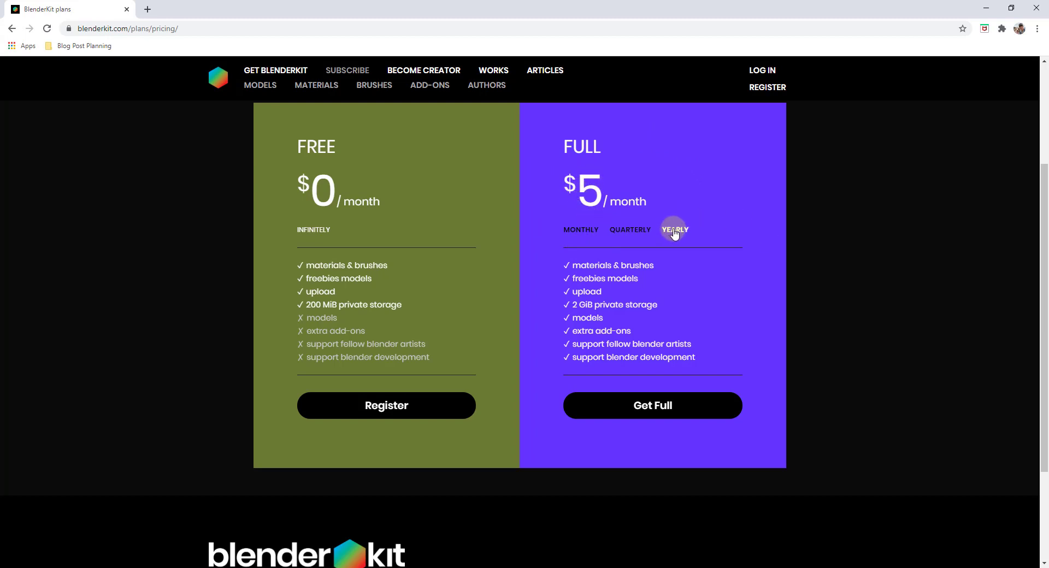
# Step: Toggle the Full plan pricing to monthly ($10/month), then to yearly
pyautogui.click(571, 232)
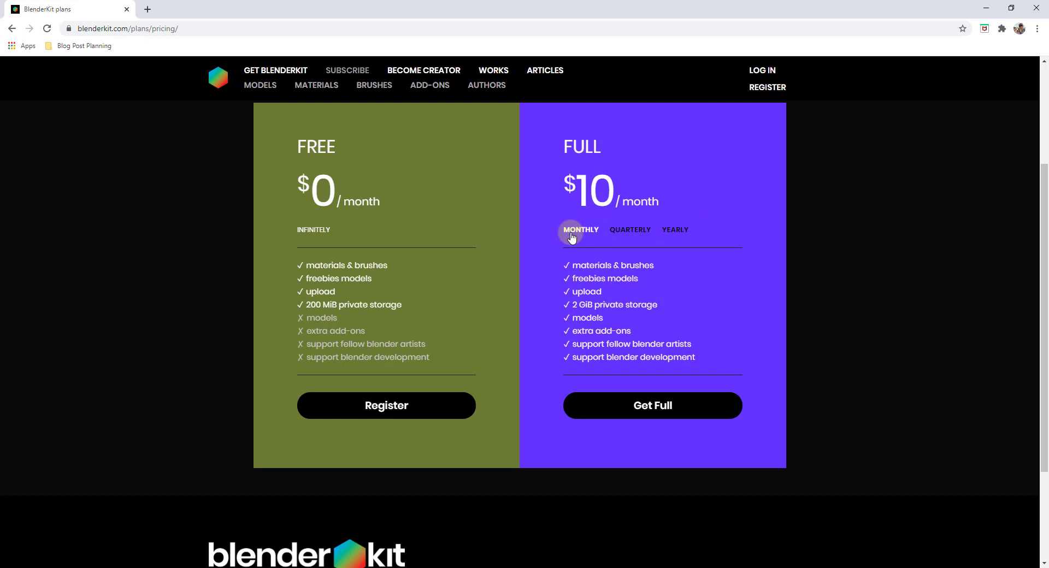
pyautogui.click(671, 231)
# Step: Open BlenderKit's Add-ons page and scroll through Tabs interface, Cobweb and Optiloops
pyautogui.click(432, 86)
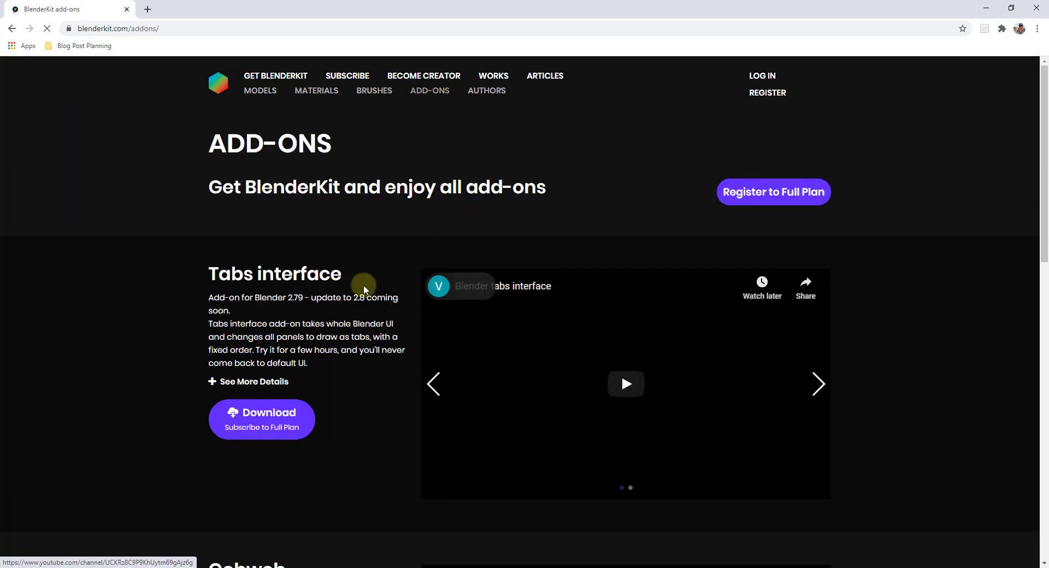
pyautogui.scroll(-2, 363, 284)
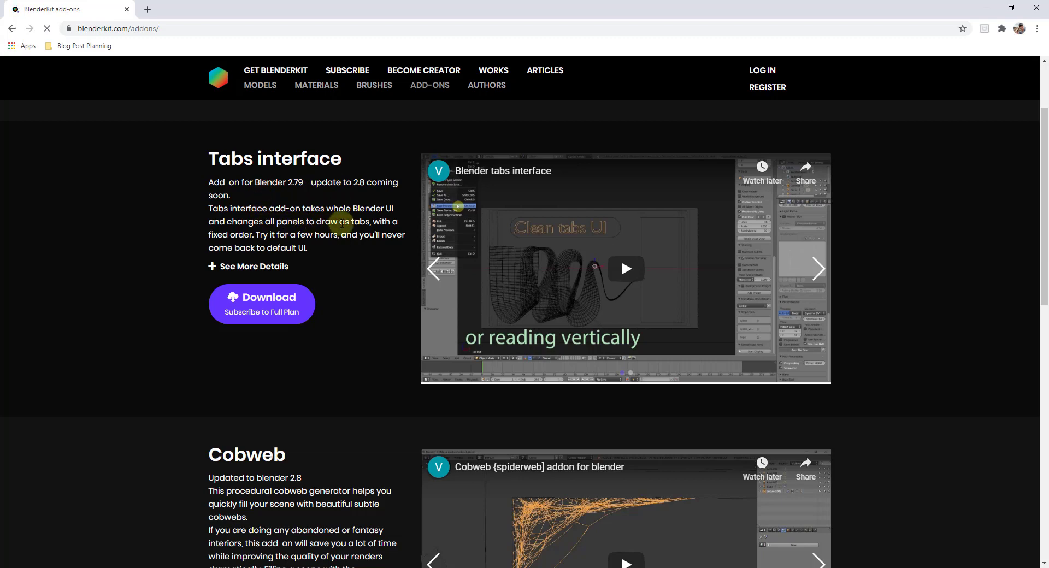
pyautogui.scroll(-5, 344, 224)
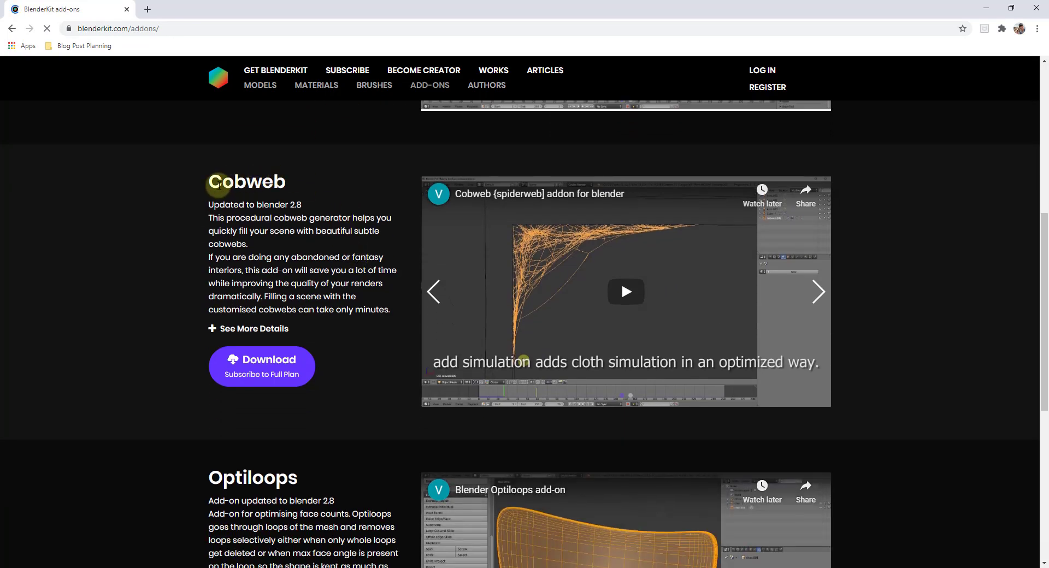
pyautogui.scroll(-5, 555, 227)
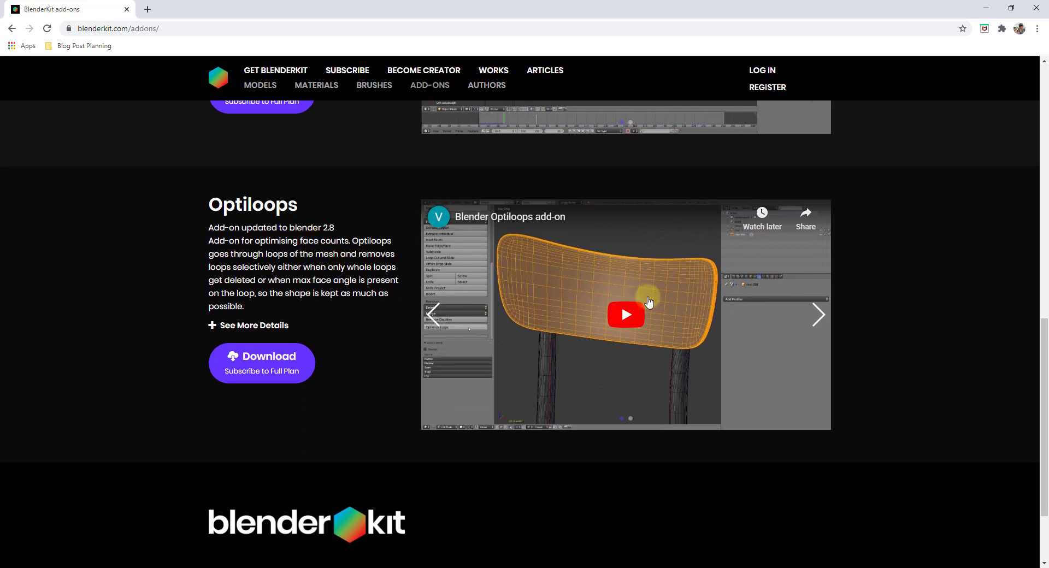
pyautogui.scroll(10, 649, 302)
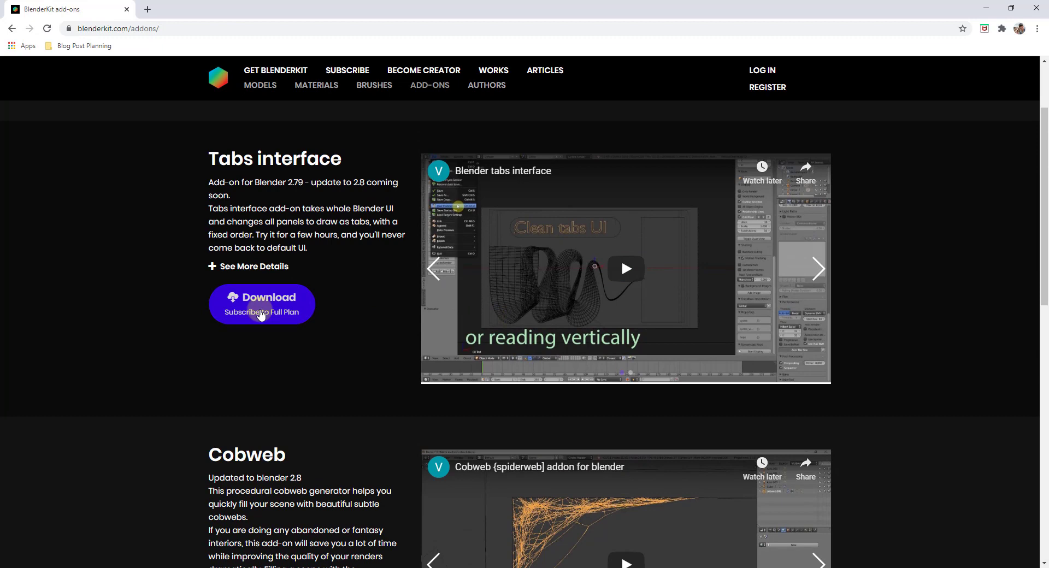
pyautogui.scroll(2, 614, 288)
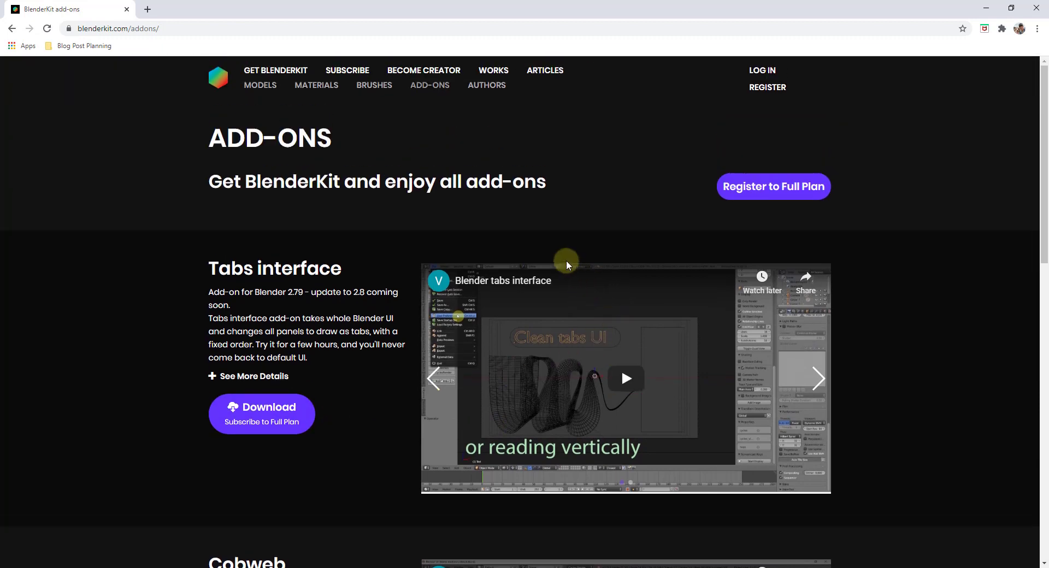